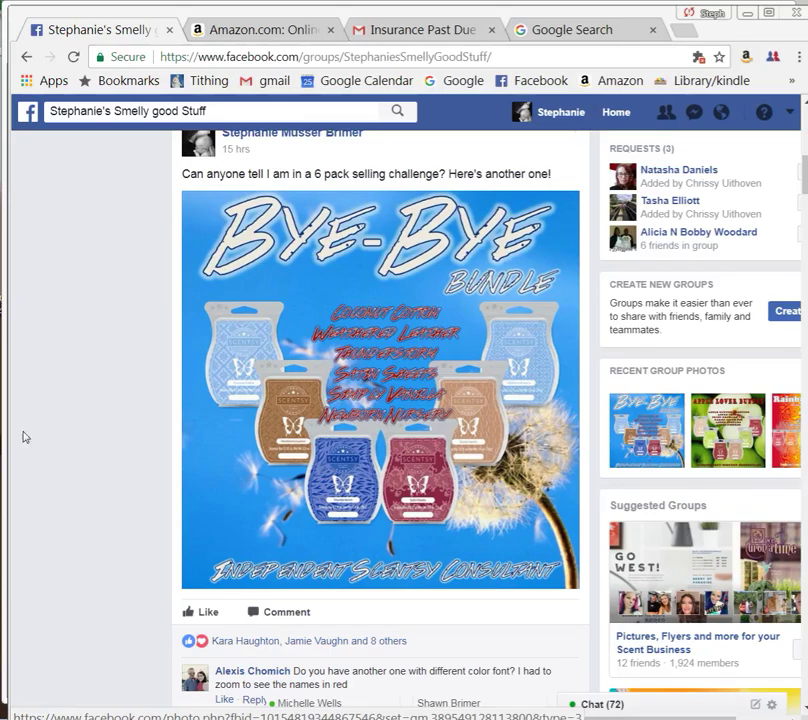
Step: Open the Bye-Bye Bundle photo from the group post and copy the image
left_click(389, 396)
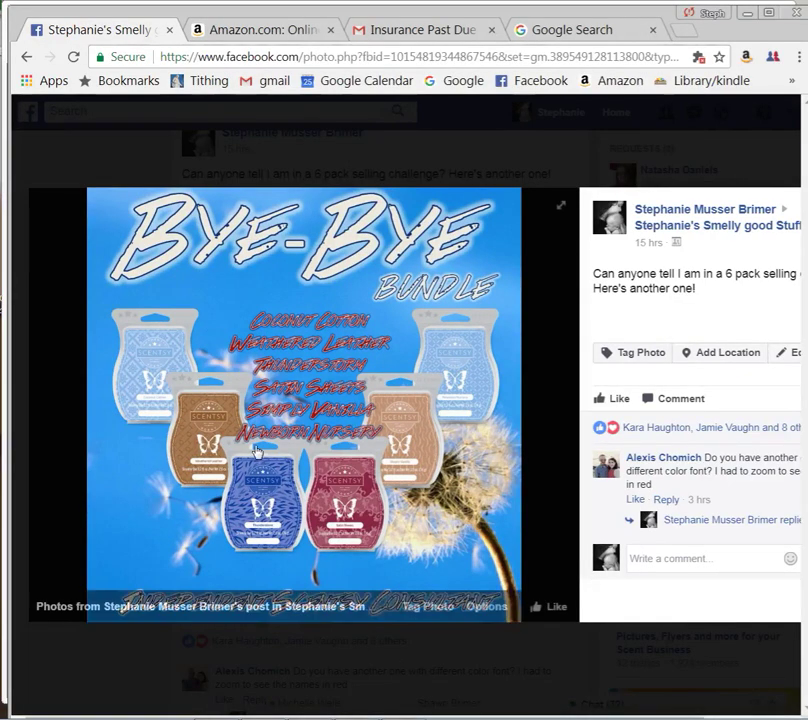
right_click(271, 366)
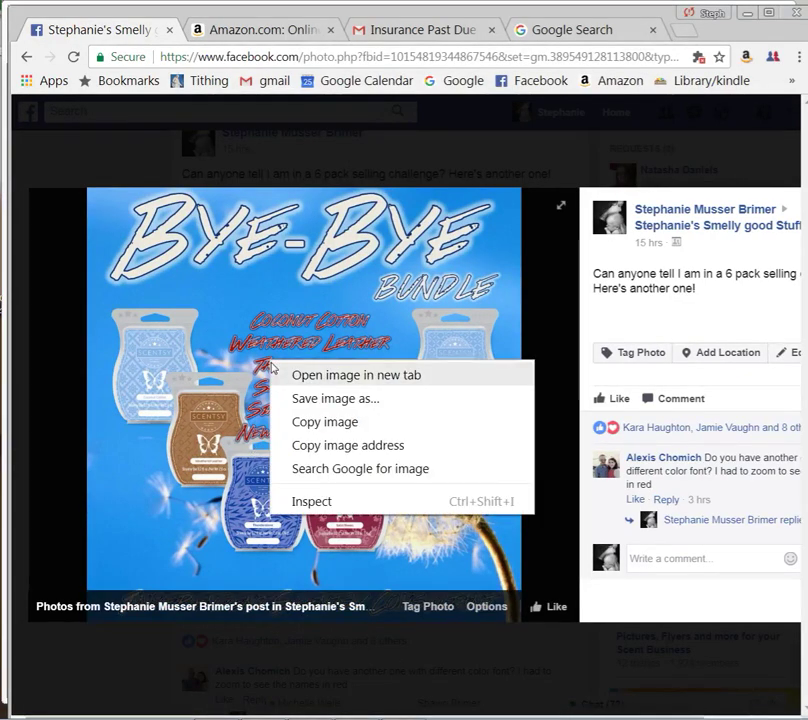
left_click(340, 424)
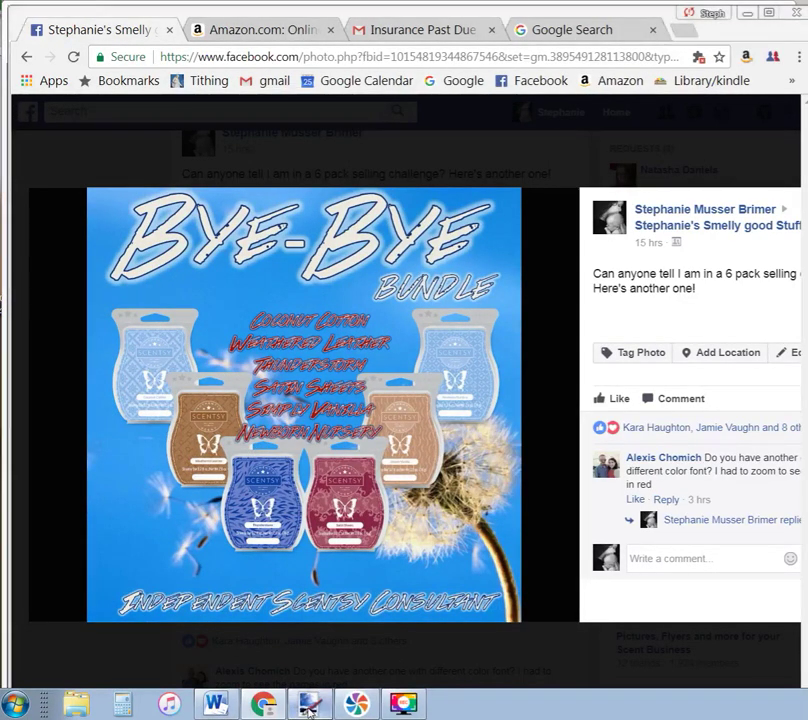
Step: Switch to paint.net and paste the copied photo as a new image
left_click(309, 705)
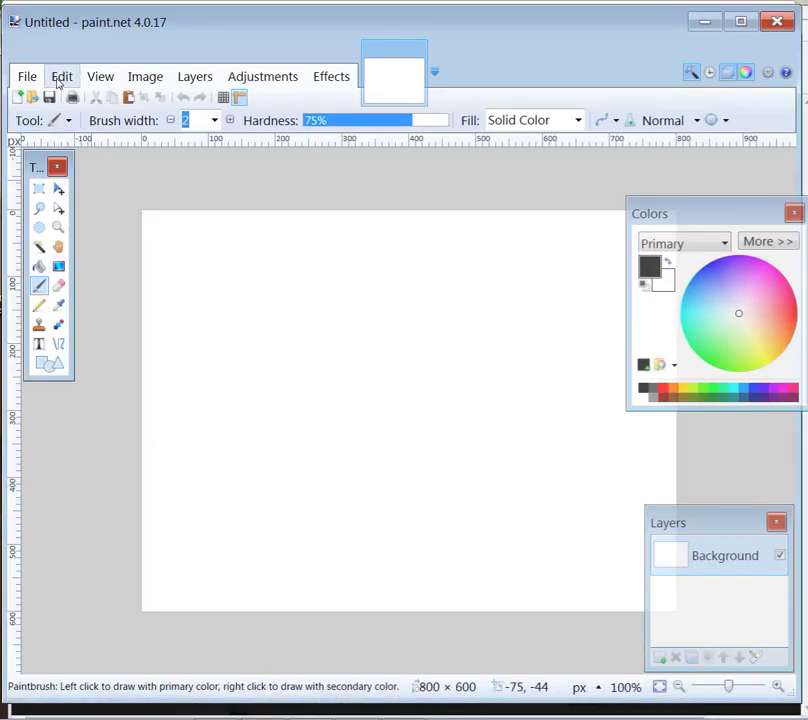
left_click(60, 78)
left_click(139, 256)
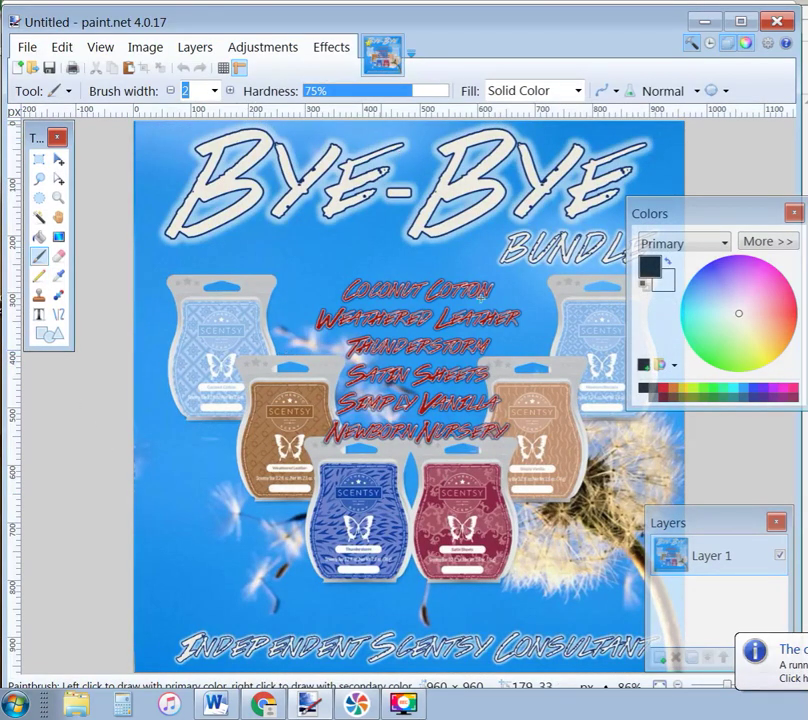
Step: Select the red lettering of the scent names with the Magic Wand, starting from the W of Weathered Leather
left_click(727, 684)
left_click_drag(727, 684, 734, 684)
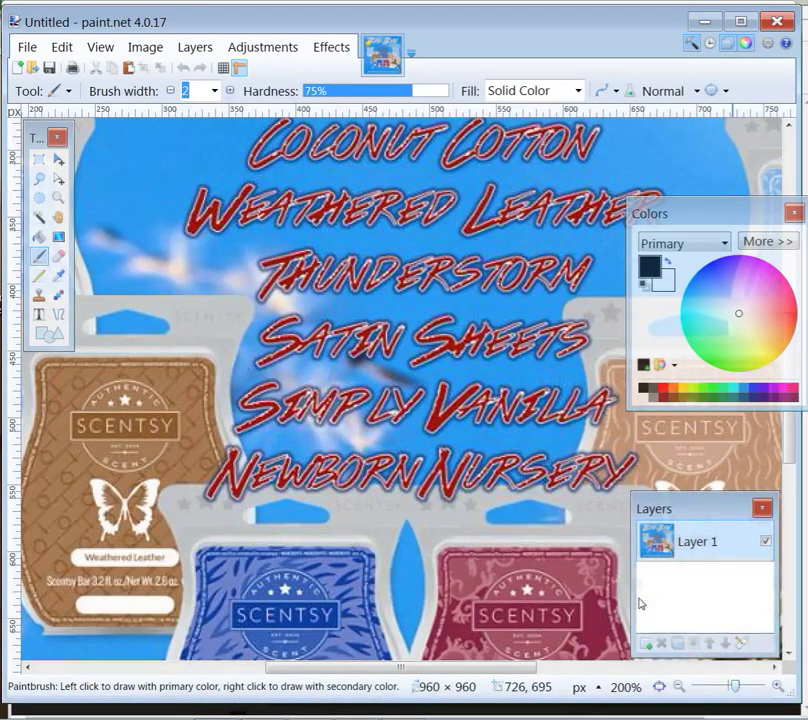
scroll(563, 239, "up", 3)
scroll(563, 239, "down", 2)
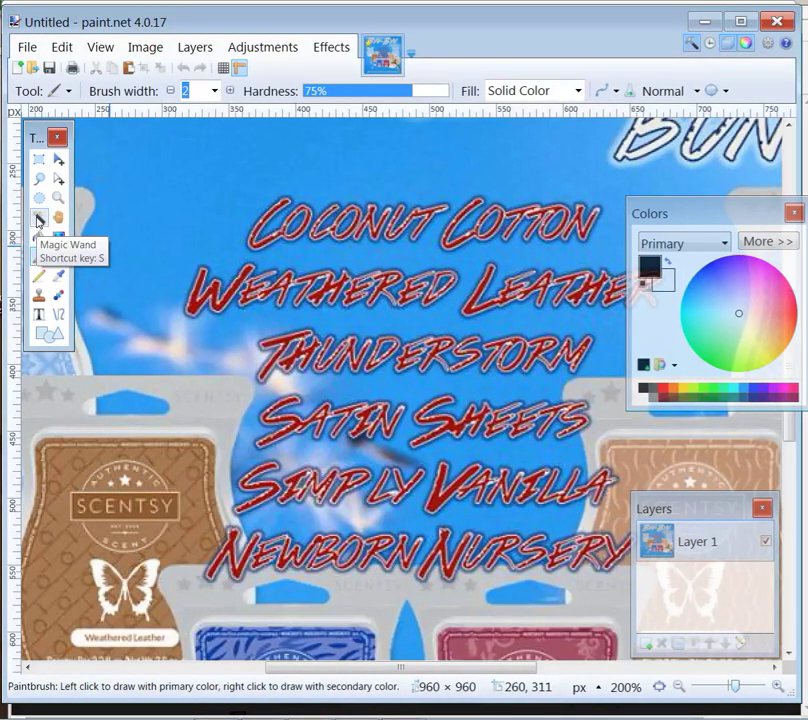
left_click(40, 220)
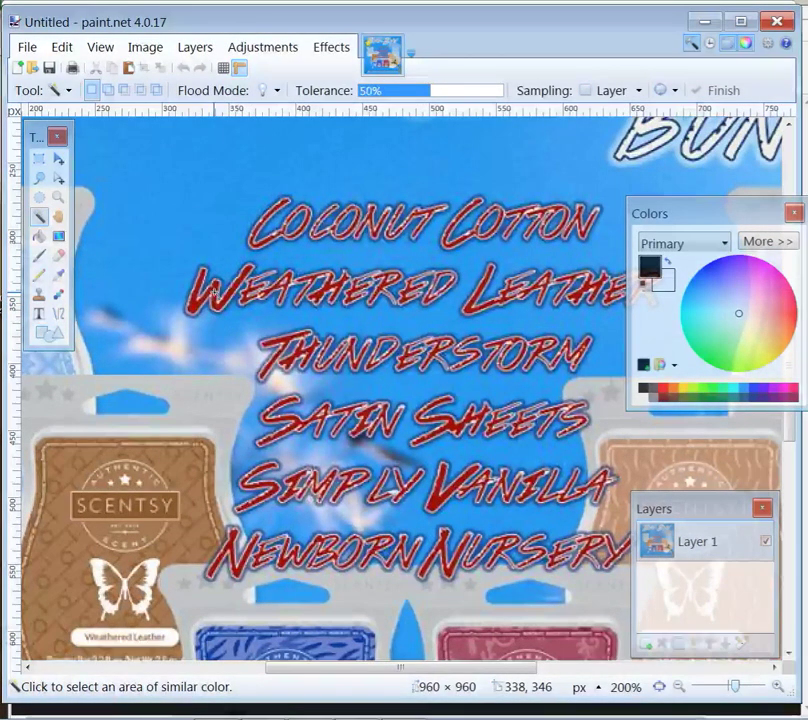
left_click(229, 306)
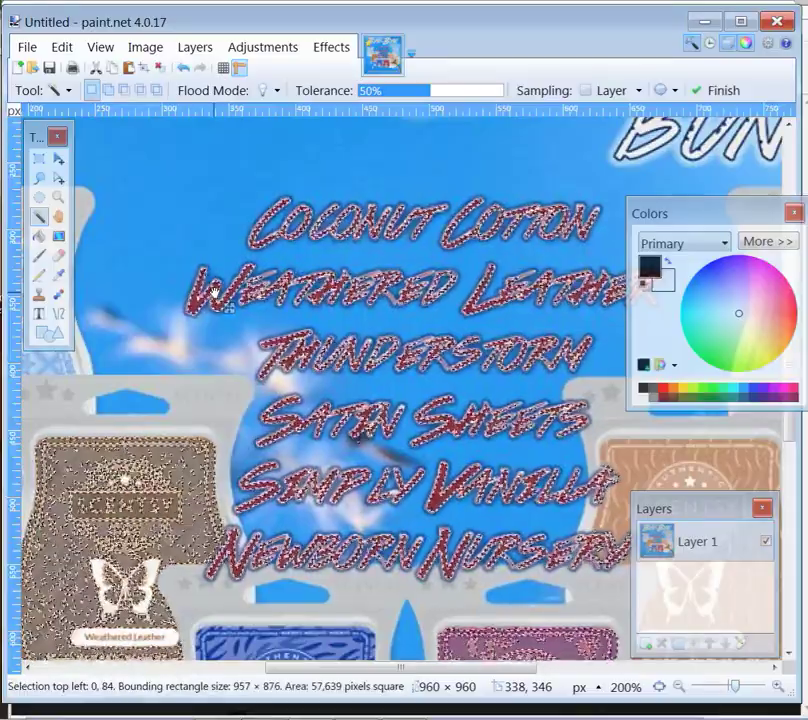
Step: Move the Colors window clear of the lettering, try a Magic Wand tolerance of 36%, and settle on 43%
scroll(229, 306, "down", 3)
scroll(230, 227, "down", 5)
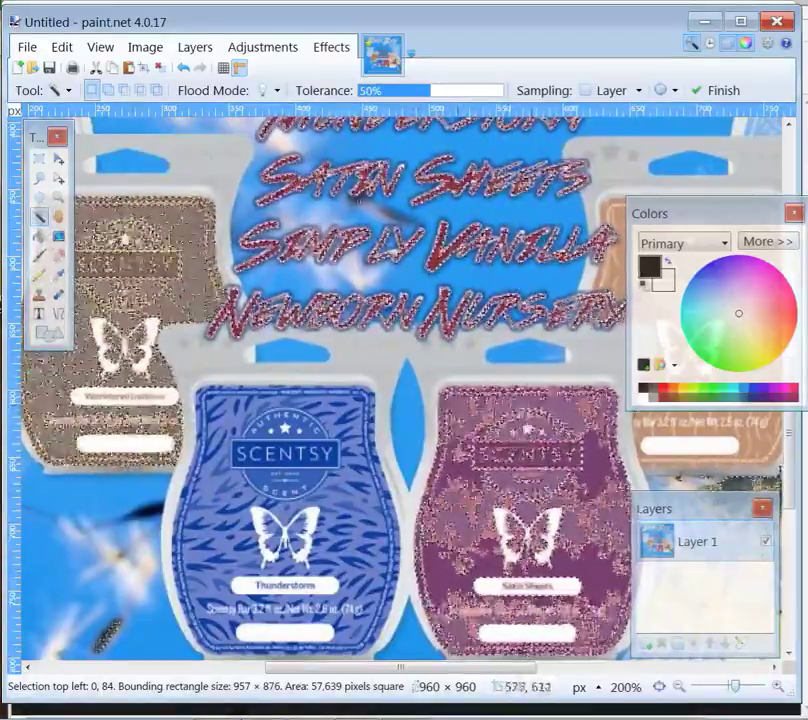
scroll(229, 225, "up", 5)
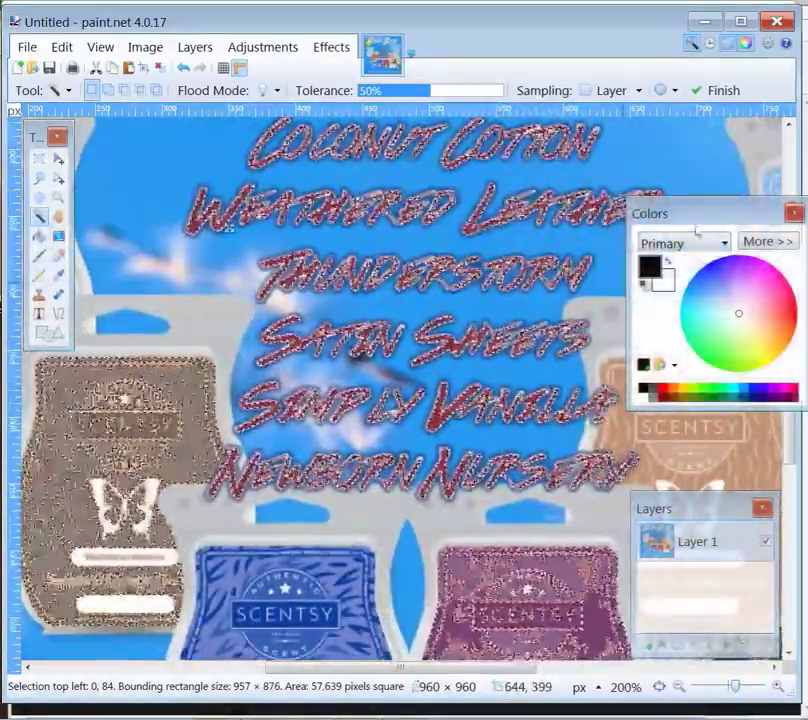
left_click_drag(718, 213, 719, 292)
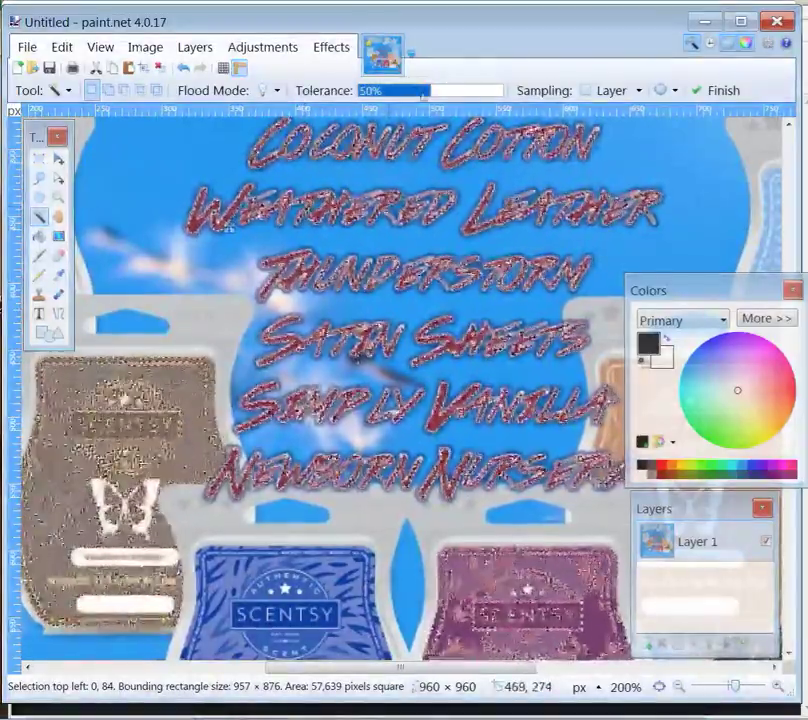
left_click(410, 90)
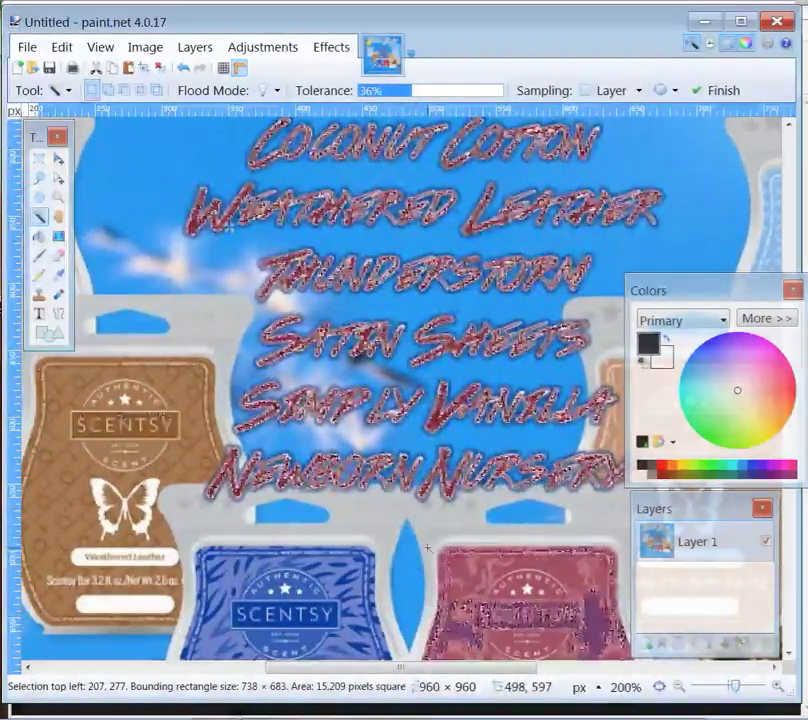
left_click(421, 92)
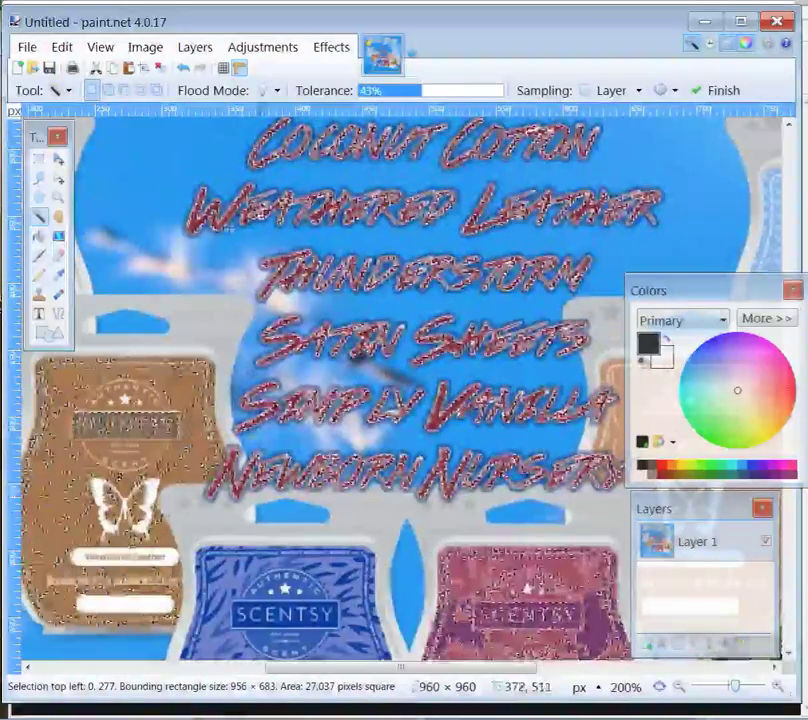
scroll(400, 390, "up", 3)
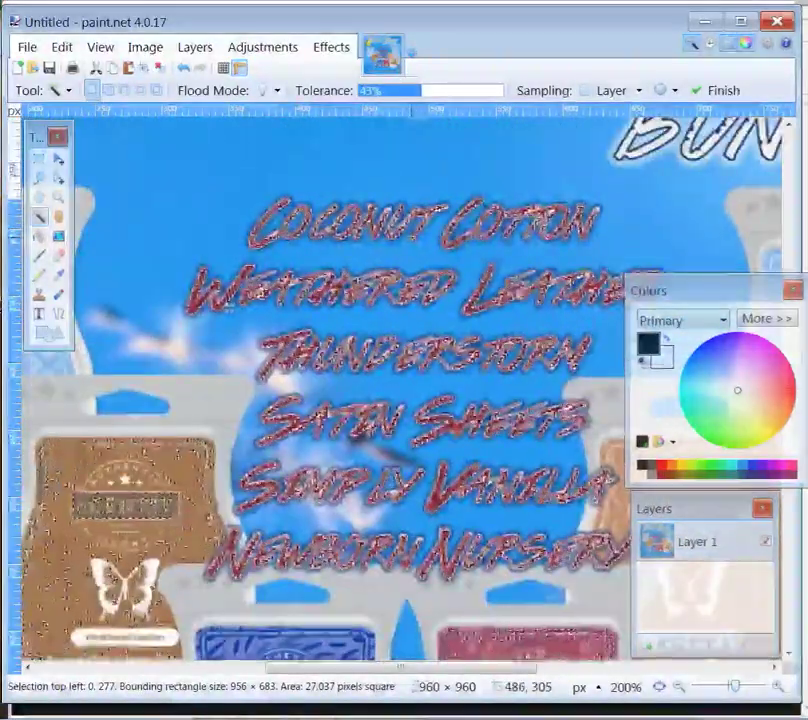
scroll(228, 304, "down", 3)
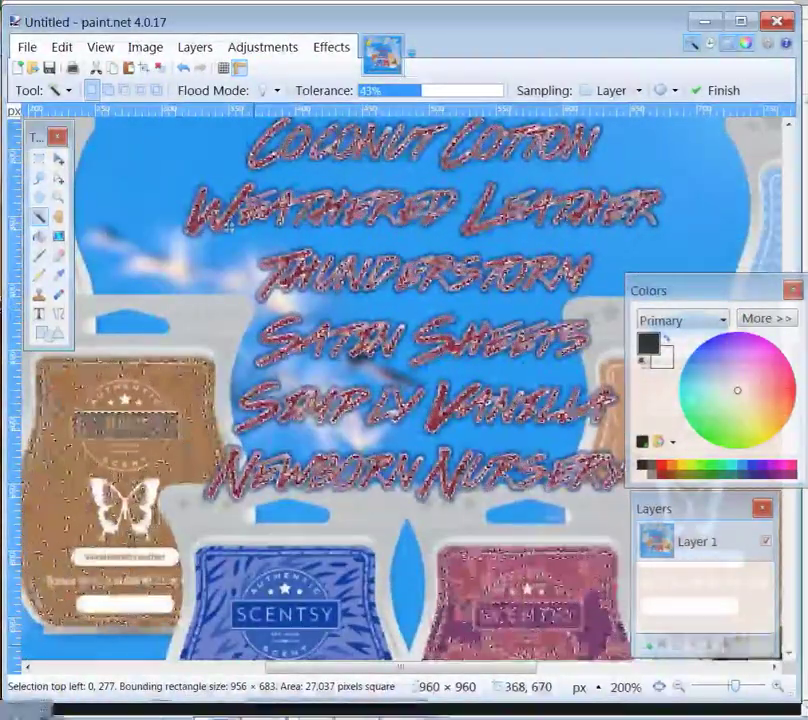
Step: Choose yellow as the primary color and set up the Paintbrush with a width of 45
left_click(685, 467)
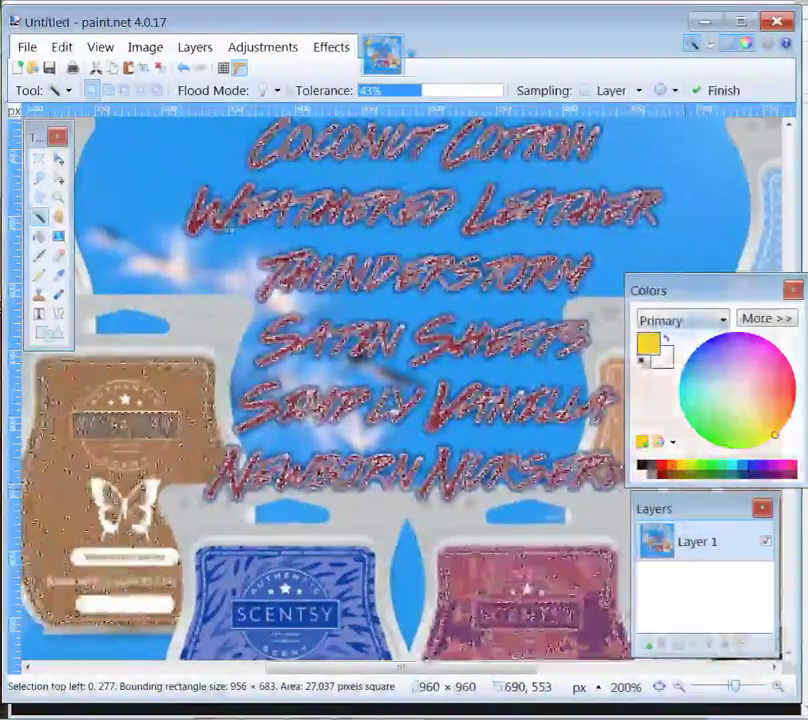
left_click(40, 256)
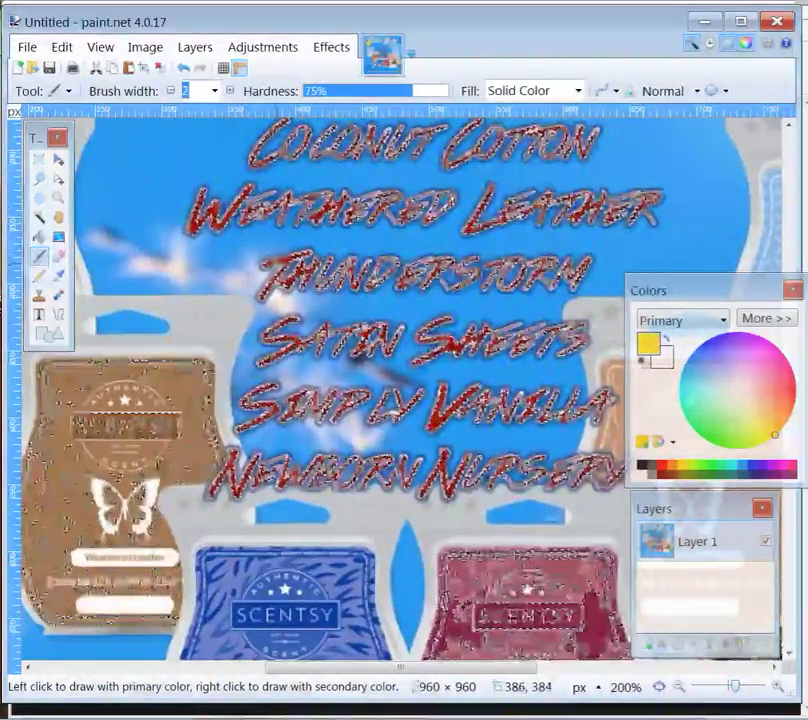
left_click(213, 91)
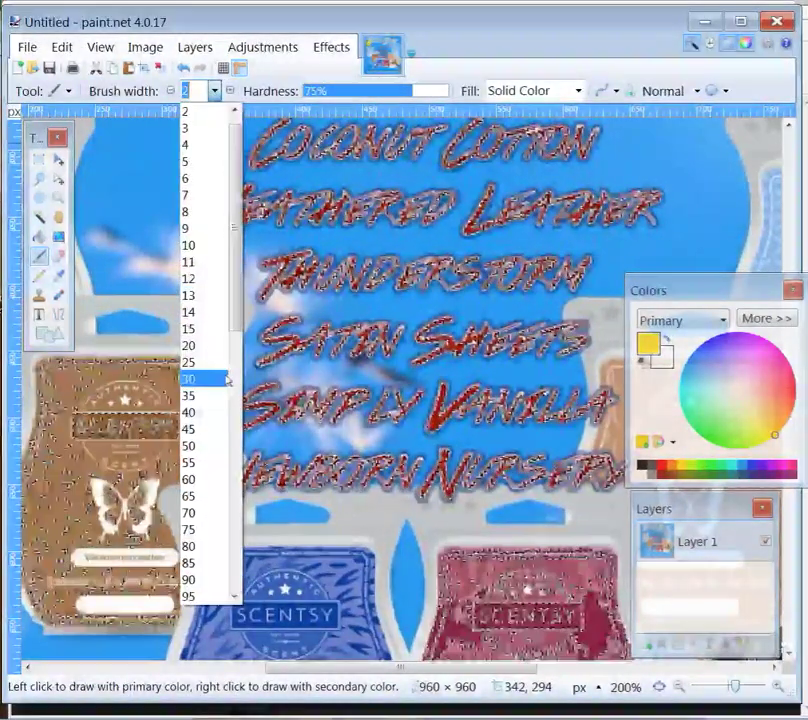
left_click(206, 428)
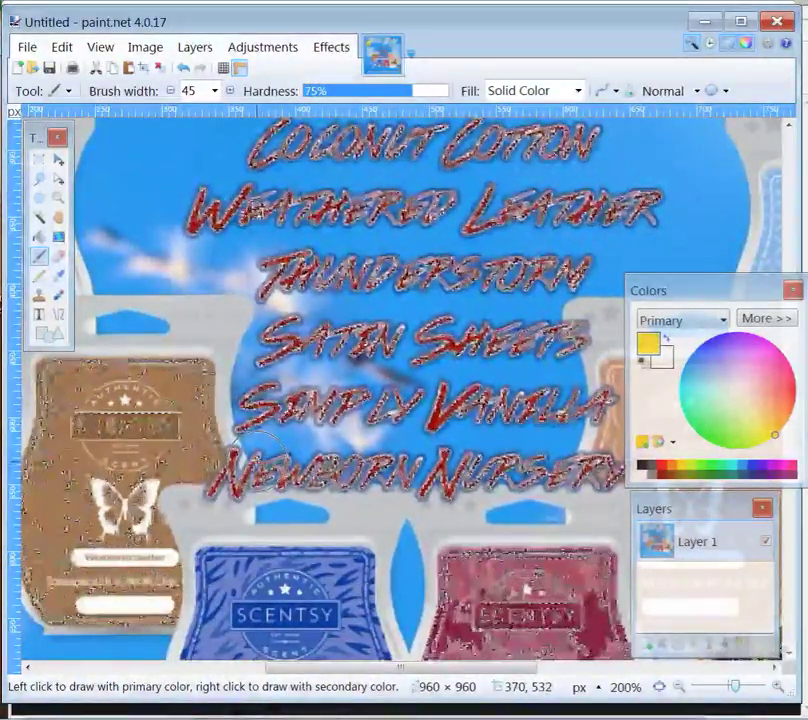
Step: Paint over all six selected scent names with yellow, from Newborn Nursery up to Coconut Cotton
left_click(250, 460)
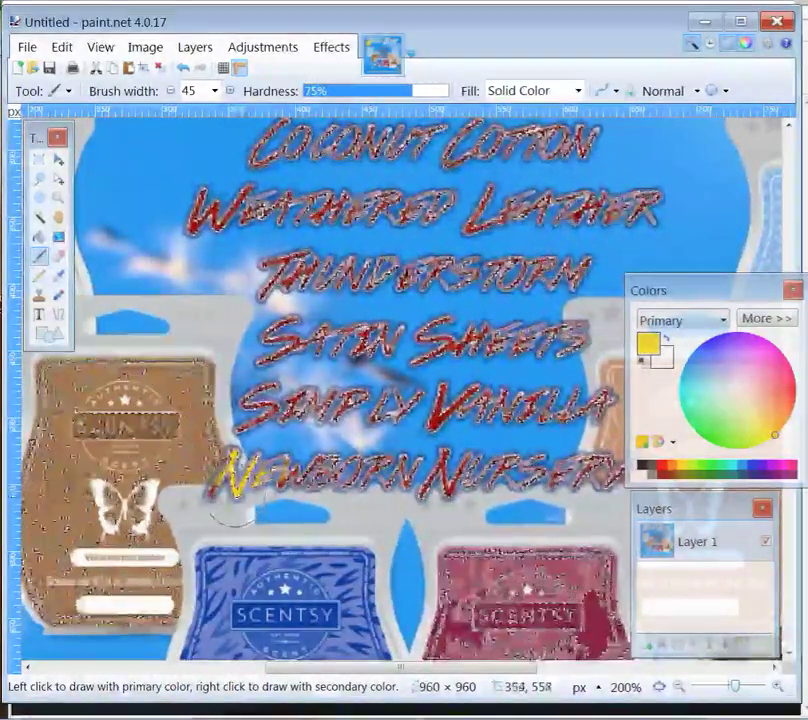
mouse_move(282, 465)
left_mouse_down()
mouse_move(477, 470)
mouse_move(611, 456)
left_mouse_up()
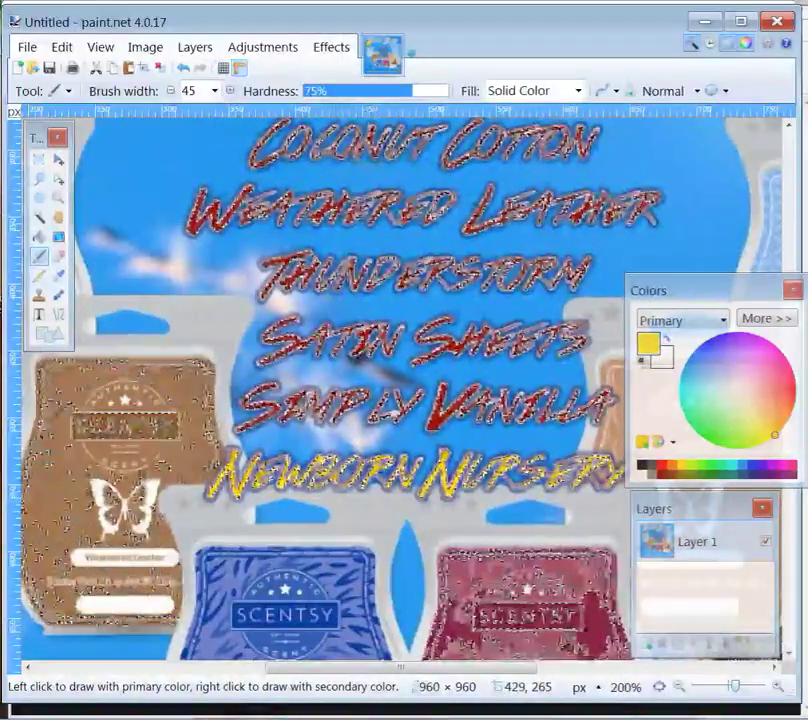
left_click_drag(80, 572, 210, 400)
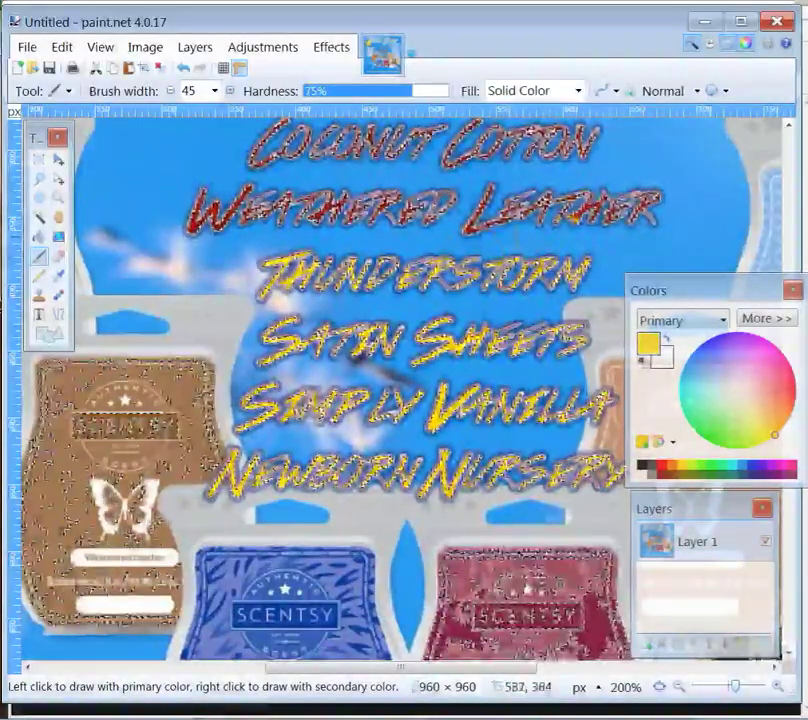
mouse_move(622, 210)
left_mouse_down()
mouse_move(460, 205)
mouse_move(587, 212)
left_mouse_up()
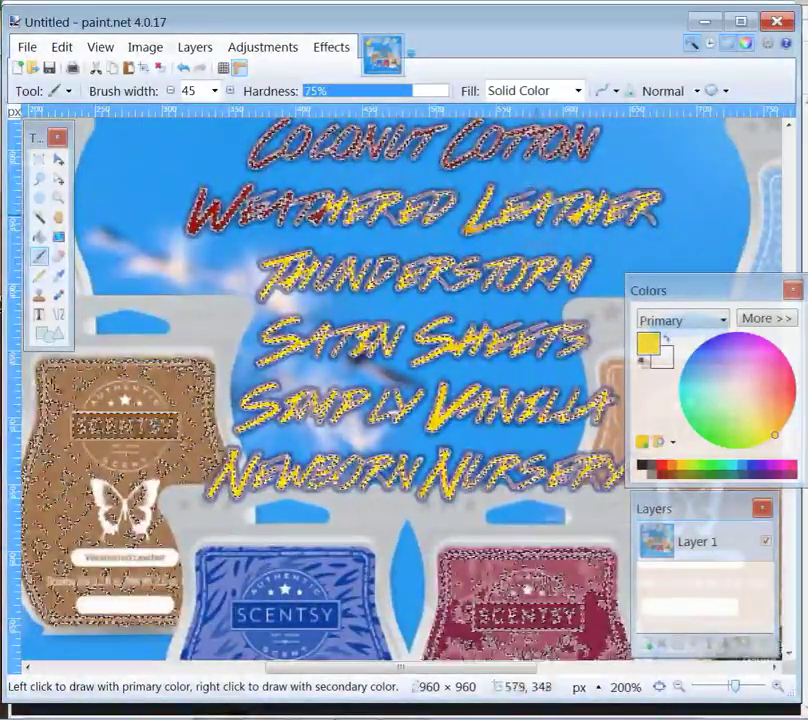
mouse_move(512, 222)
left_mouse_down()
mouse_move(610, 224)
mouse_move(276, 228)
mouse_move(180, 215)
left_mouse_up()
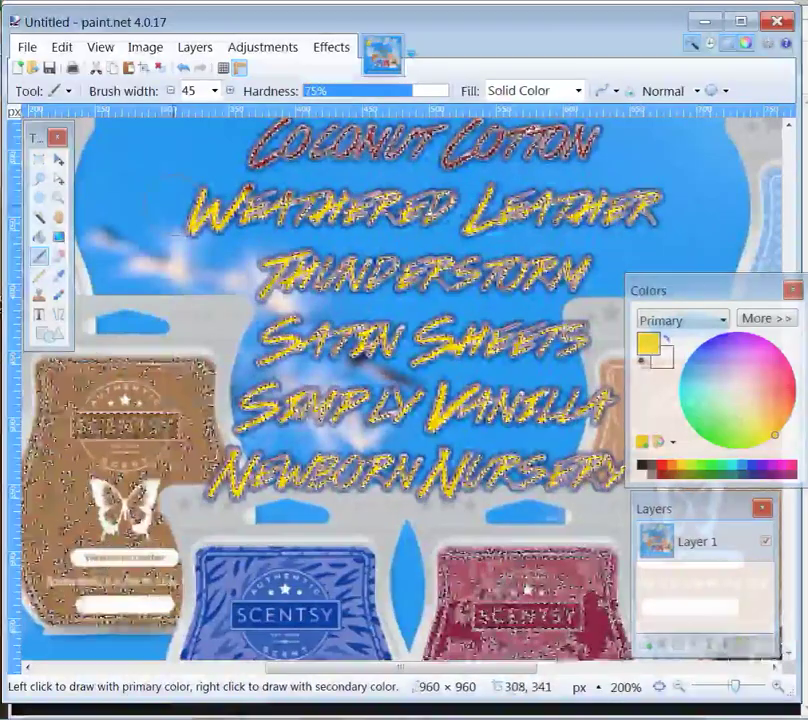
scroll(440, 210, "up", 4)
scroll(440, 210, "down", 2)
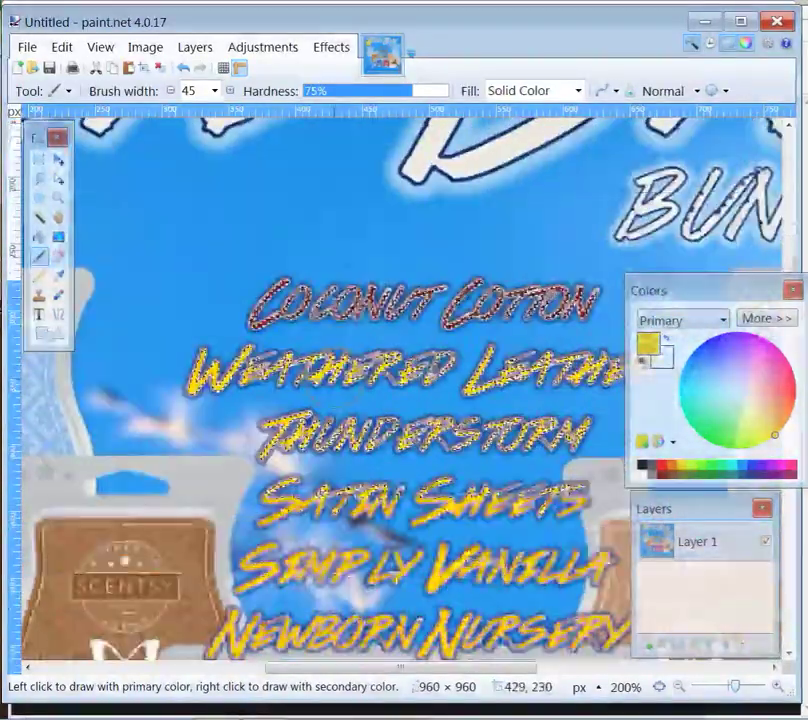
mouse_move(310, 285)
left_mouse_down()
mouse_move(247, 294)
mouse_move(335, 296)
mouse_move(252, 331)
mouse_move(398, 298)
left_mouse_up()
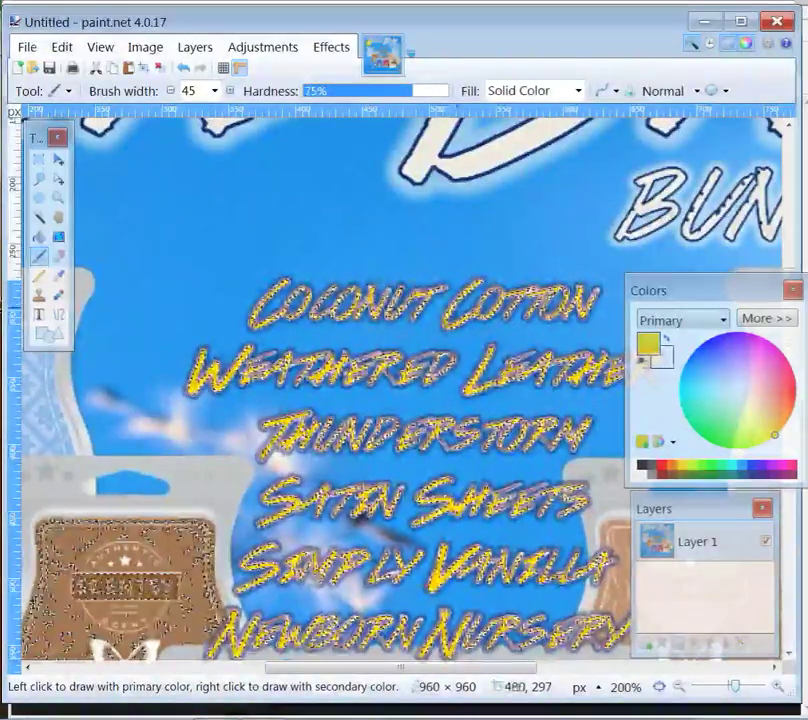
Step: Draw a rectangular selection about 696 × 744 pixels from above the scent names to the image's lower-right corner
scroll(240, 420, "down", 3)
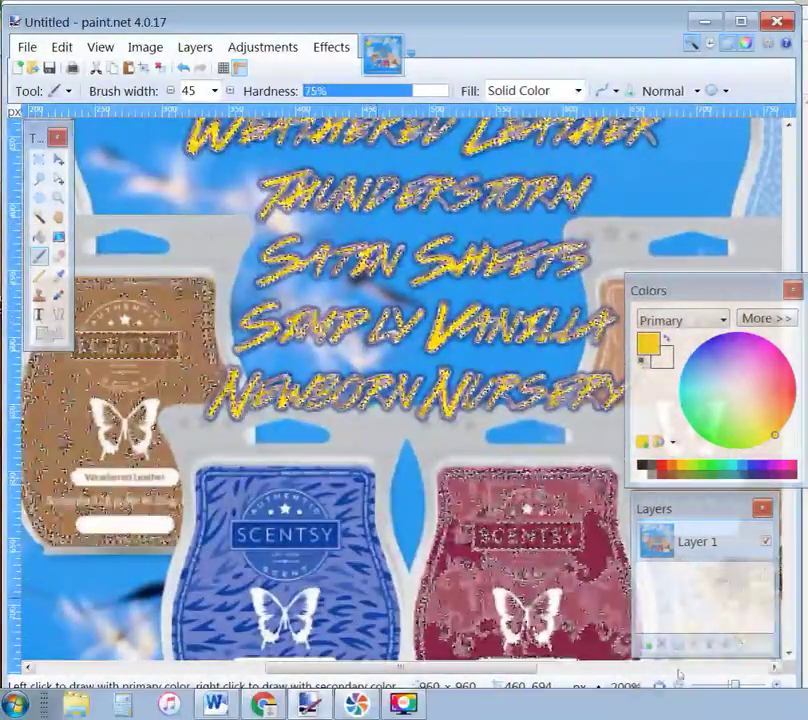
left_click(679, 687)
left_click(679, 687)
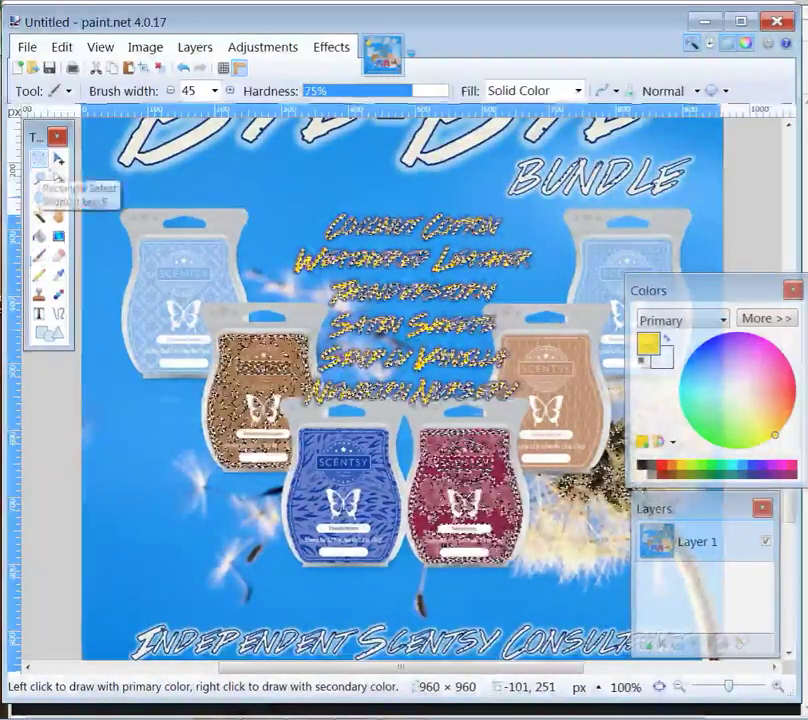
left_click(40, 158)
left_click_drag(263, 175, 805, 718)
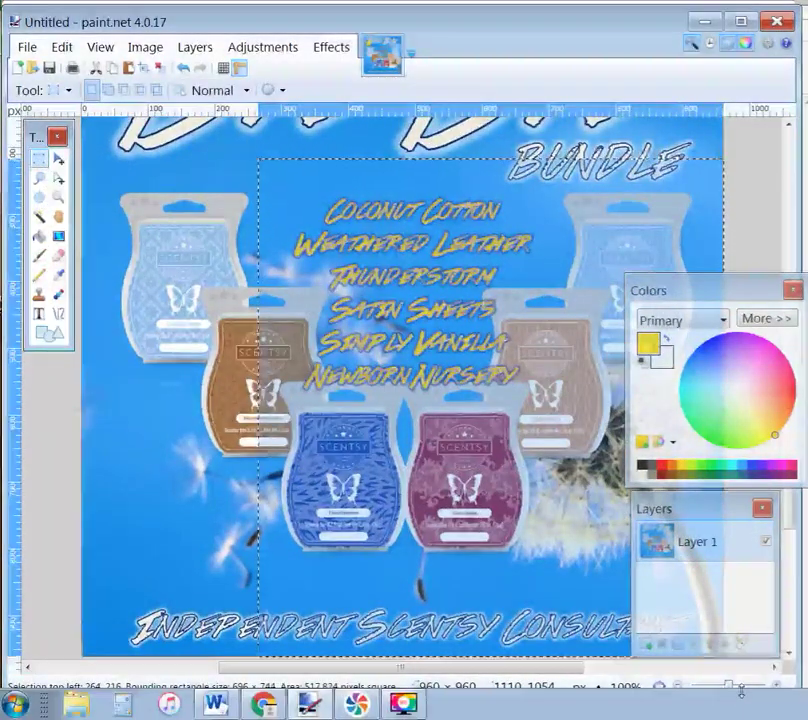
scroll(392, 434, "up", 3)
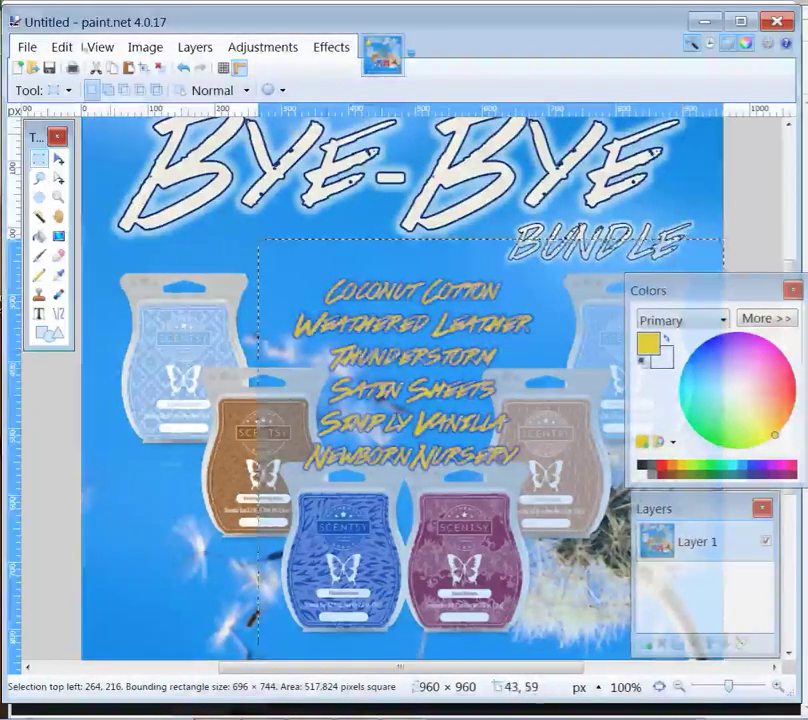
Step: Undo the rectangular selection and yellow painting back to the Magic Wand selection, and set its tolerance to 65%
left_click(182, 68)
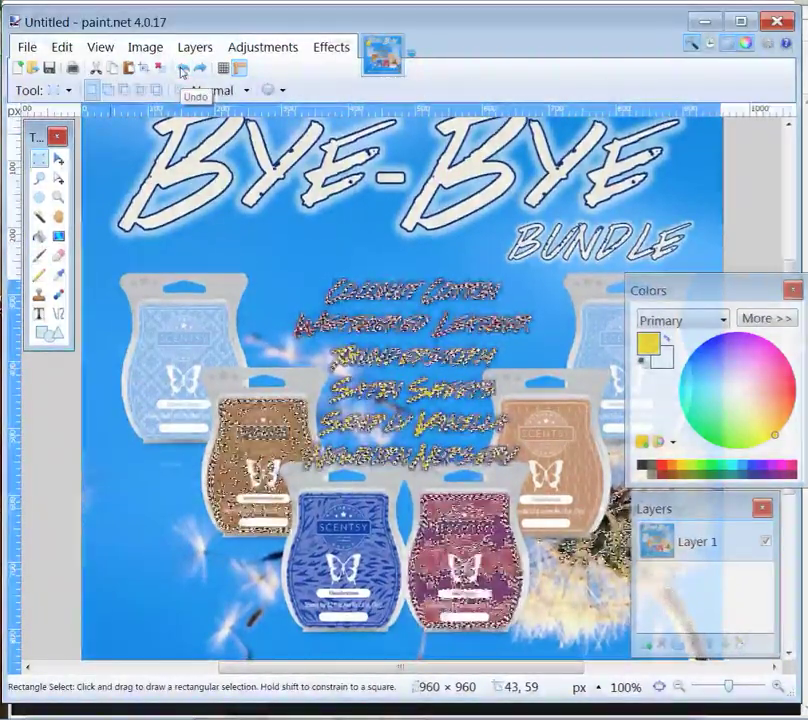
key("b")
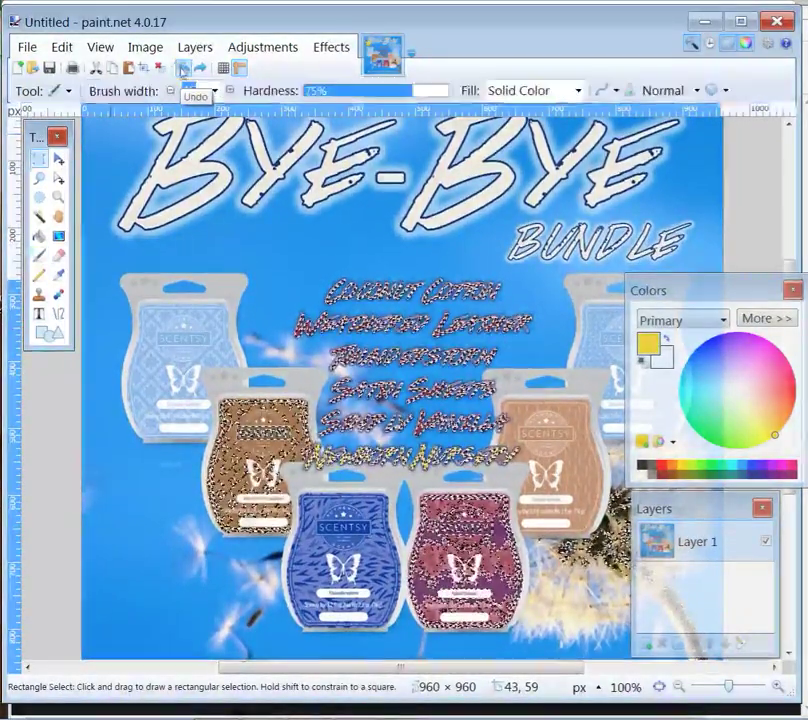
key("s")
key("s")
key("s")
key("s")
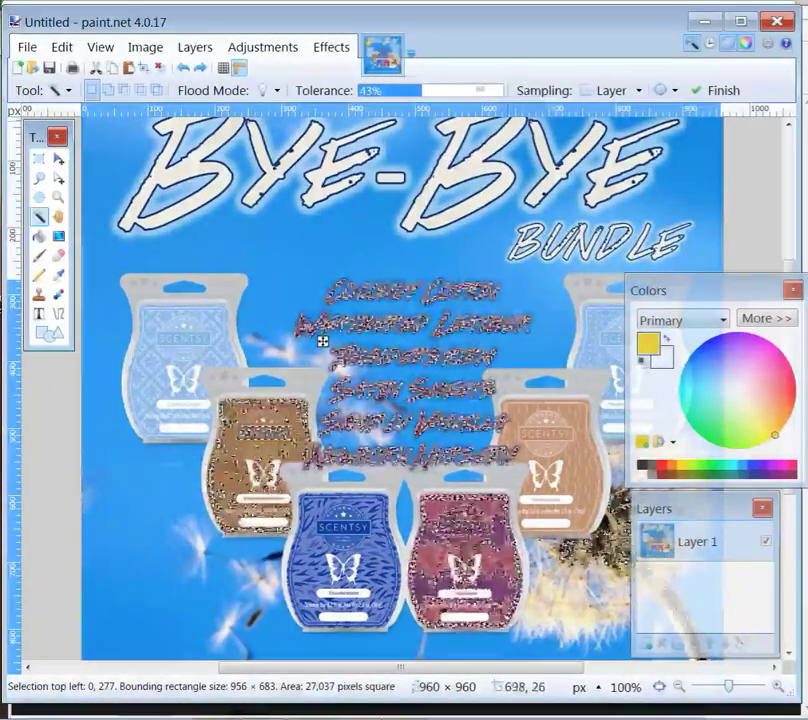
left_click(452, 90)
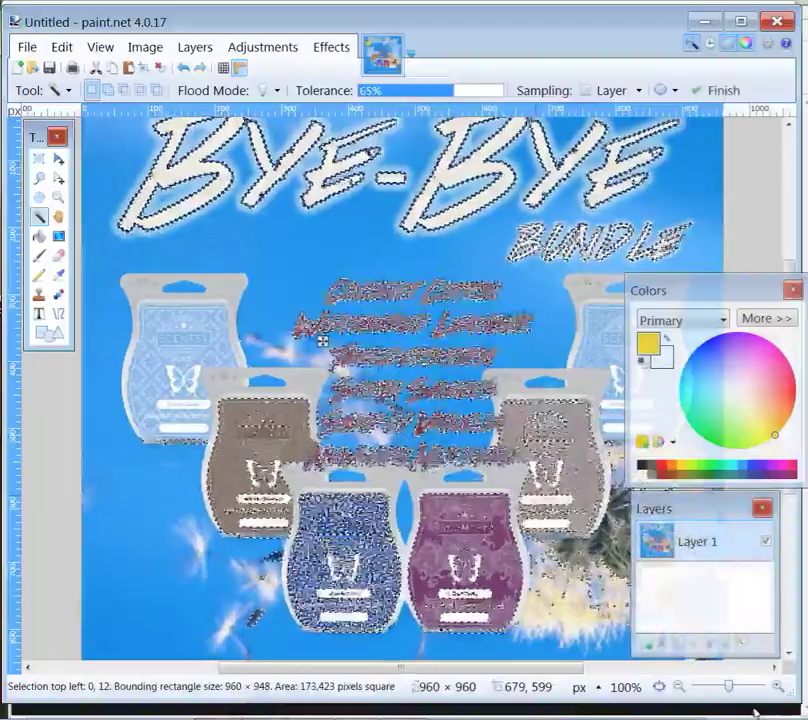
Step: Lower the Magic Wand selection's tolerance to 55% and further to 43%
left_click(778, 688)
left_click(778, 688)
left_click(778, 688)
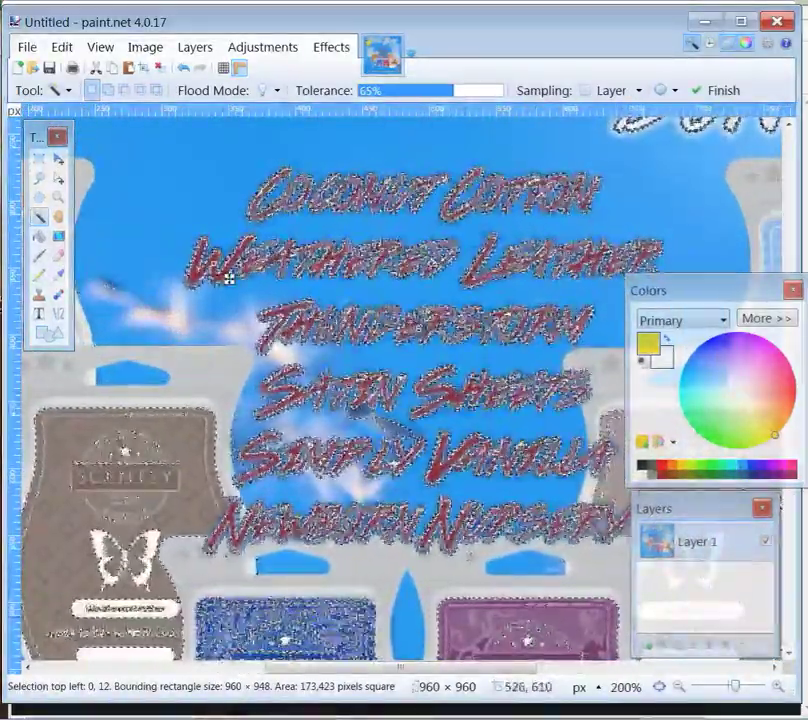
left_click_drag(733, 688, 730, 687)
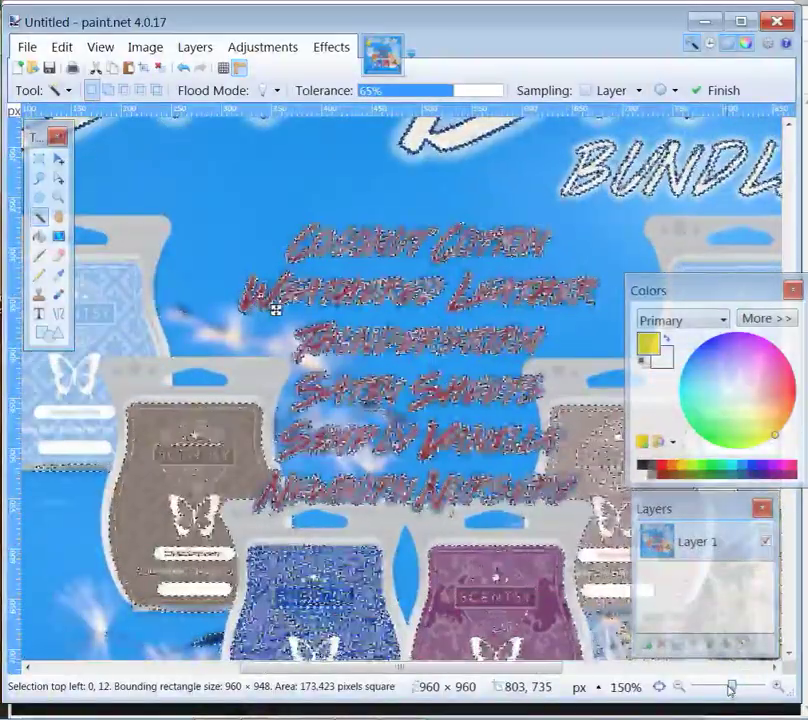
left_click(724, 688)
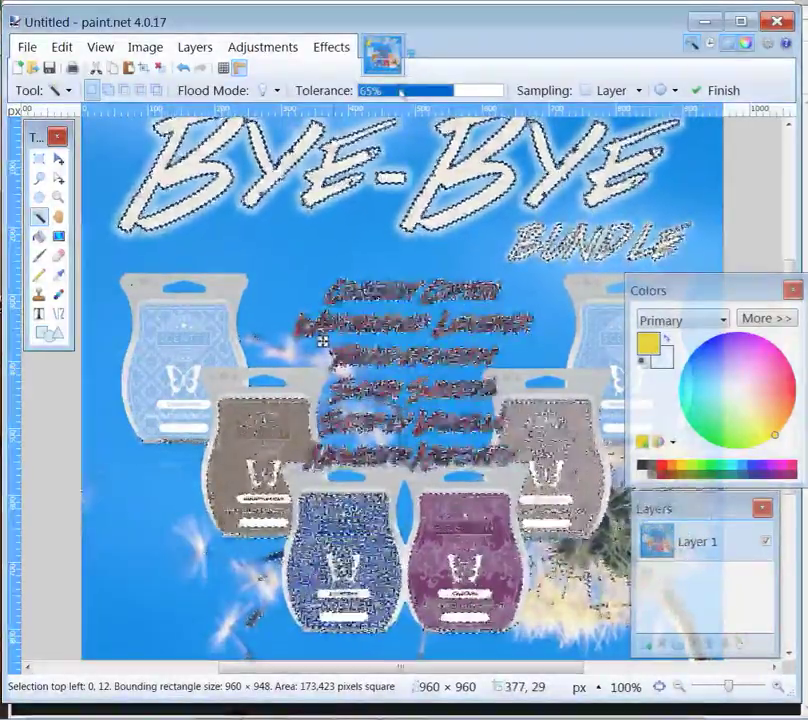
left_click(437, 93)
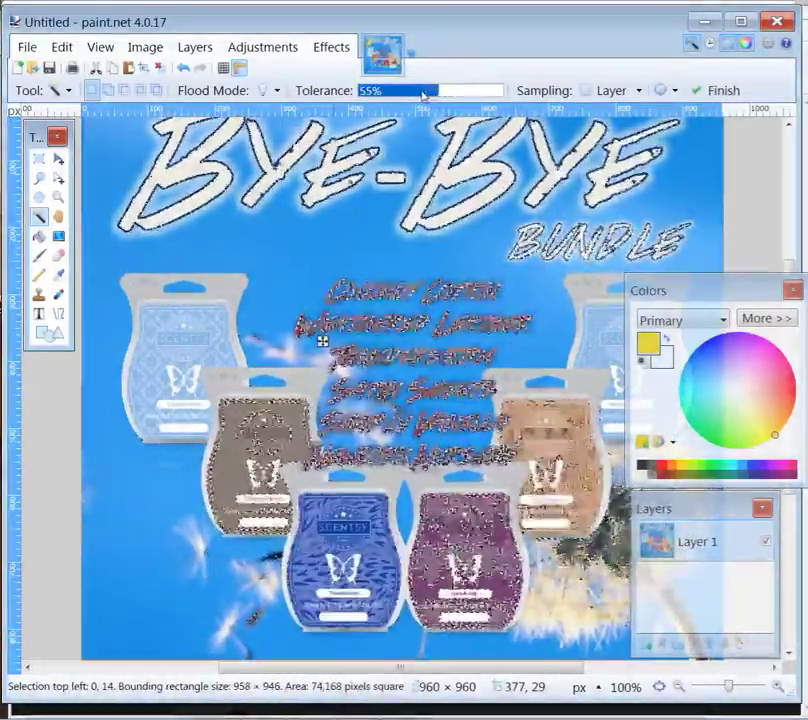
left_click(421, 93)
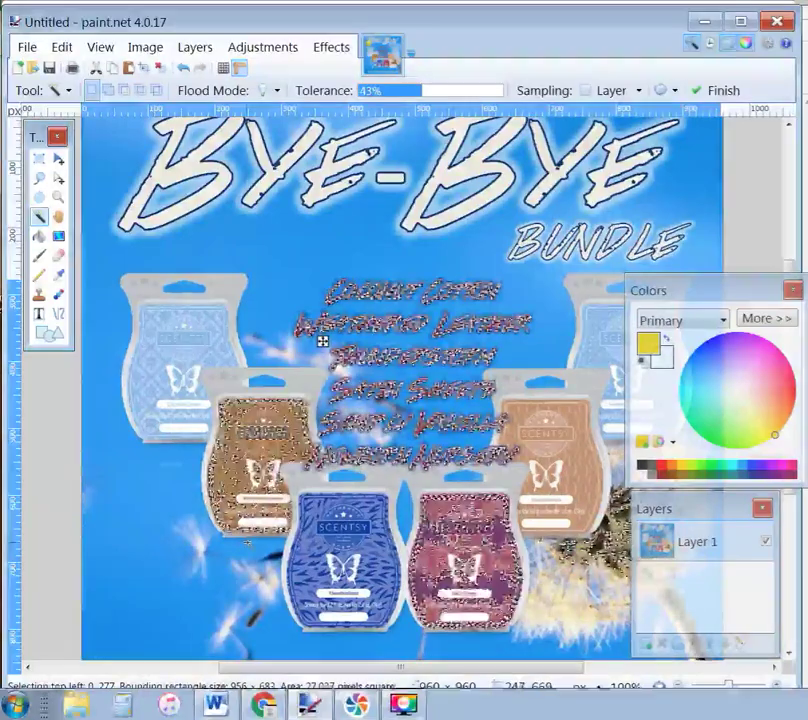
Step: Choose green as the primary color and switch to the Paintbrush over the scent names
left_click(708, 465)
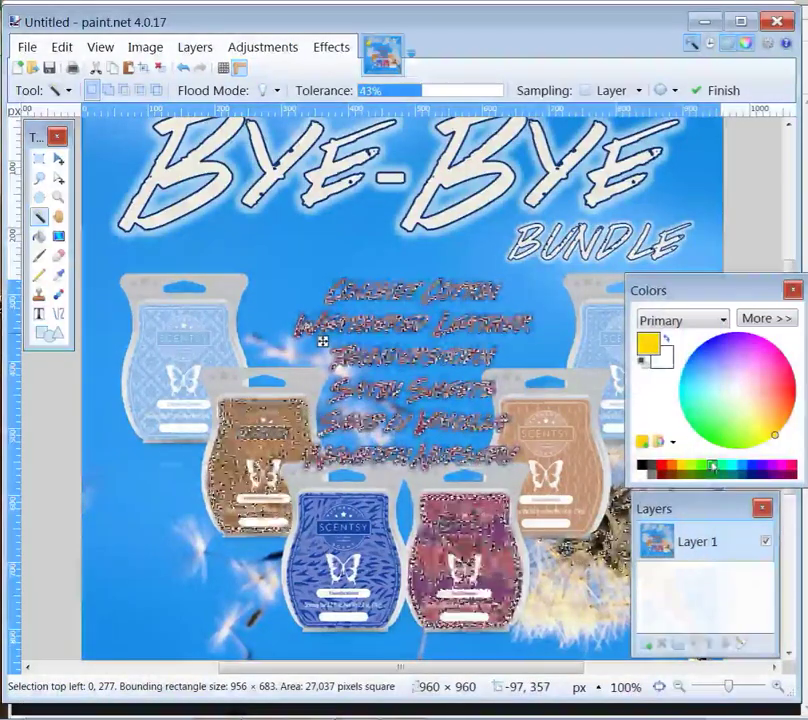
left_click(714, 467)
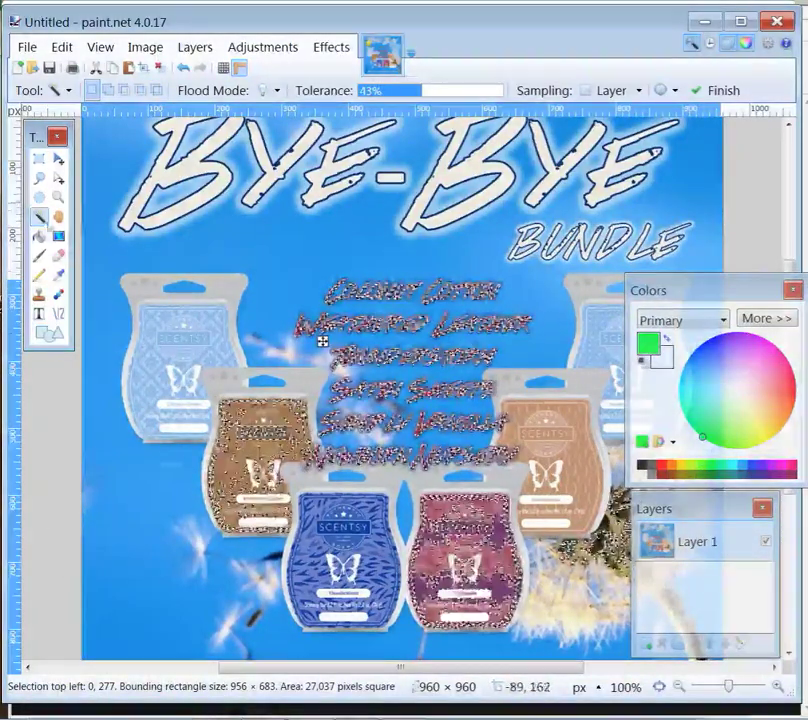
left_click(40, 257)
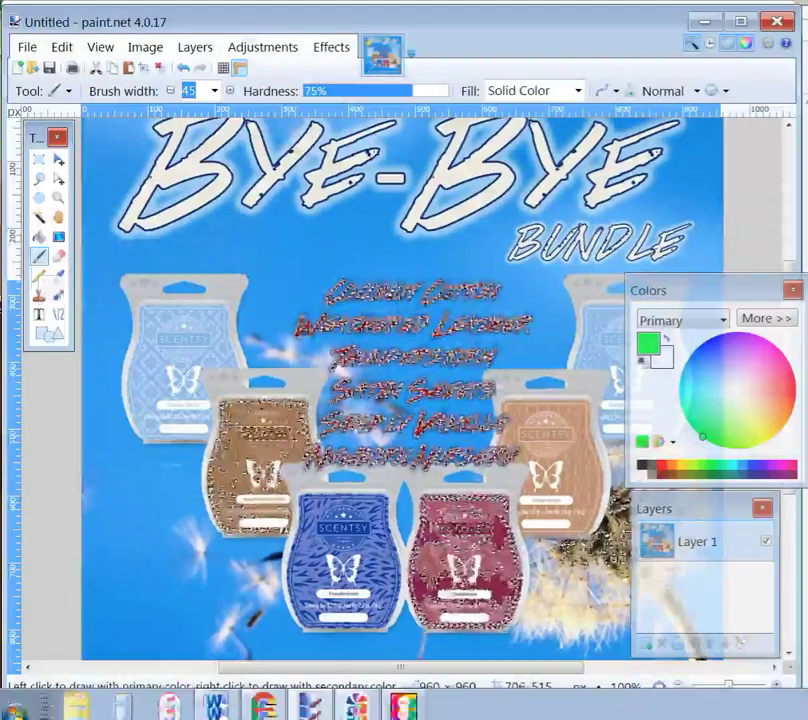
left_click(779, 688)
left_click(779, 688)
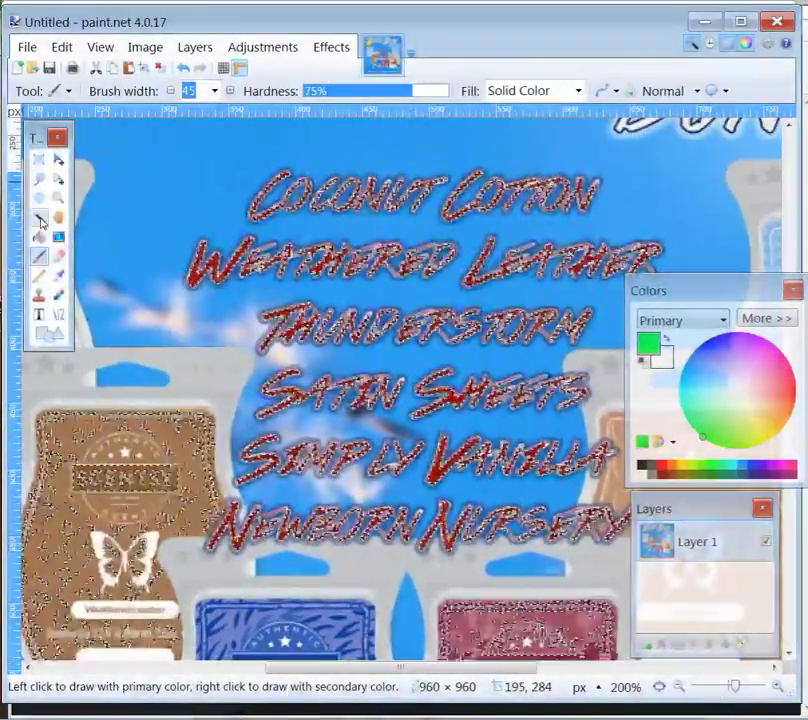
Step: Set the Magic Wand tolerance to 62% and reselect the scent-name lettering from the W of Weathered Leather
left_click(40, 216)
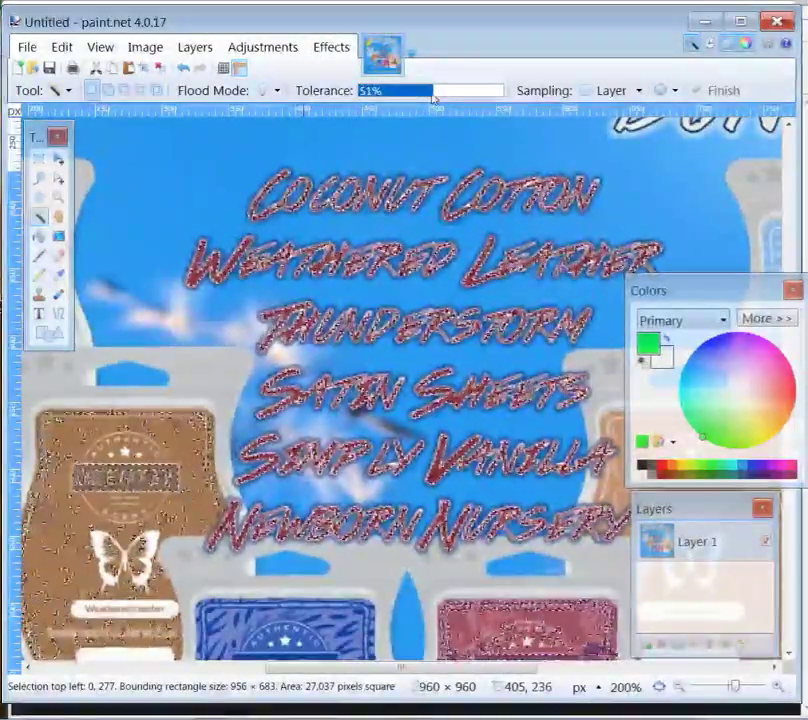
left_click(449, 96)
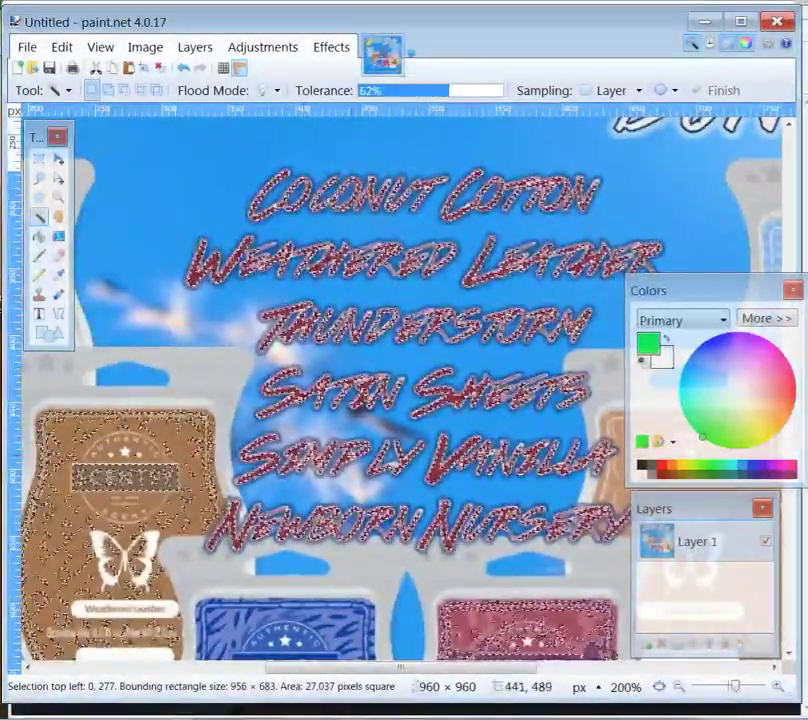
left_click(254, 556)
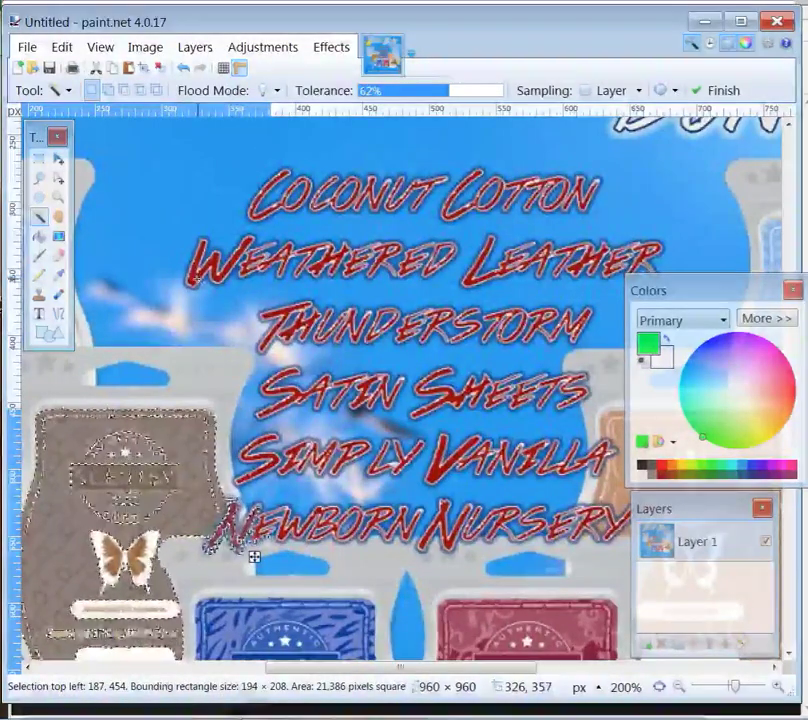
left_click(211, 294)
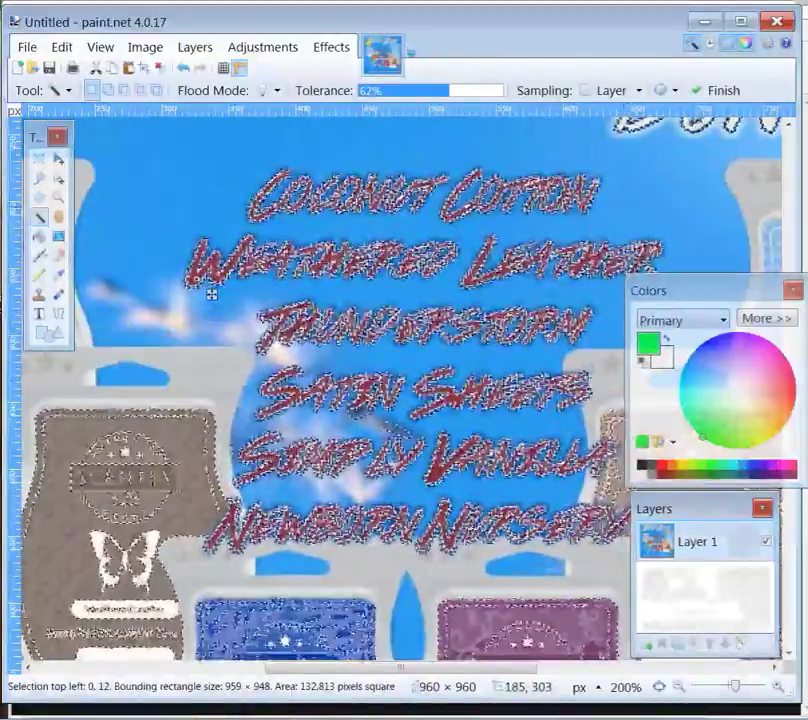
Step: Paint the selected scent names green from Coconut Cotton down to Simply Vanilla with the Paintbrush, and undo the strokes
left_click(39, 256)
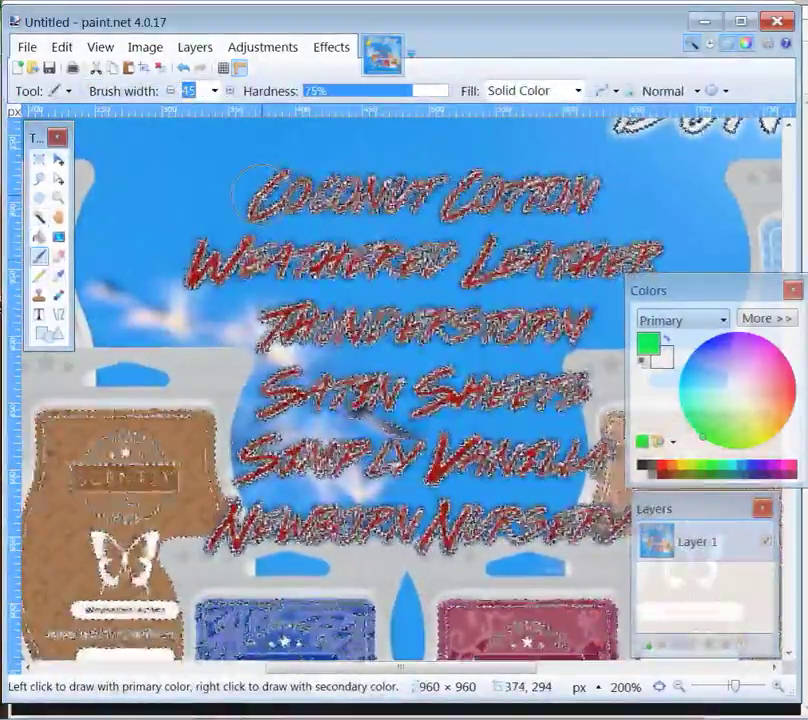
mouse_move(255, 190)
left_mouse_down()
mouse_move(498, 182)
mouse_move(667, 214)
mouse_move(762, 161)
left_mouse_up()
mouse_move(300, 262)
left_mouse_down()
mouse_move(650, 255)
mouse_move(200, 262)
left_mouse_up()
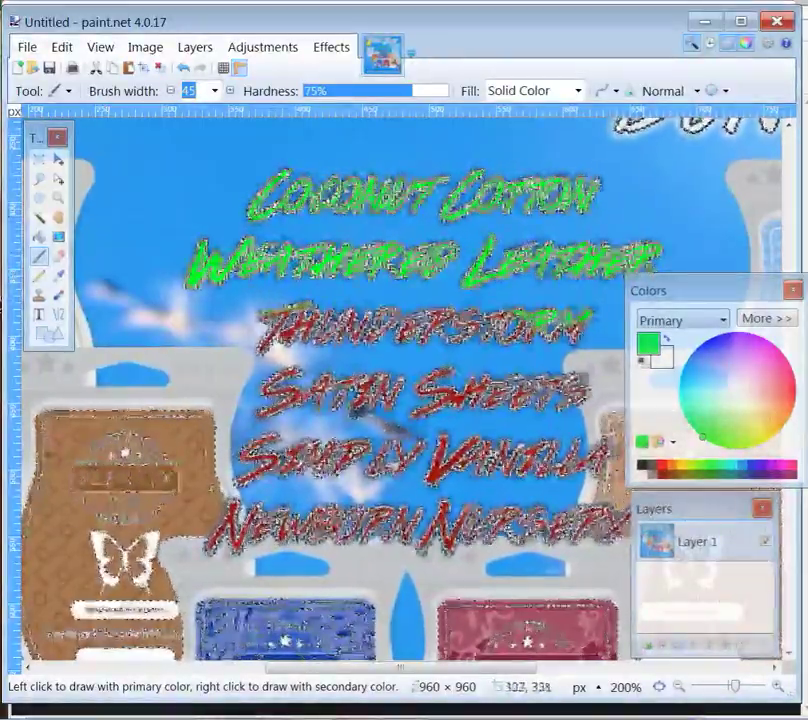
left_click_drag(457, 306, 250, 304)
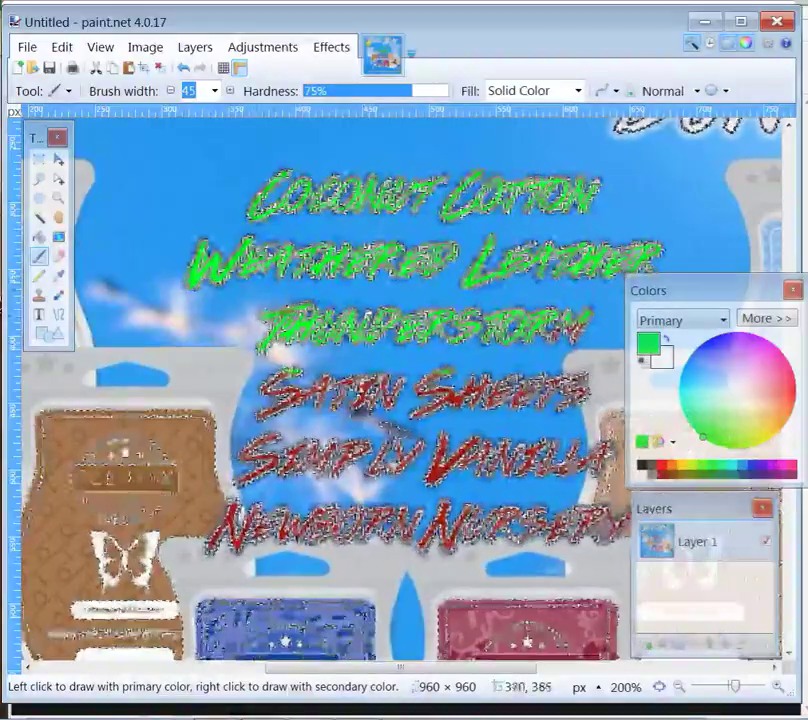
left_click_drag(309, 416, 538, 287)
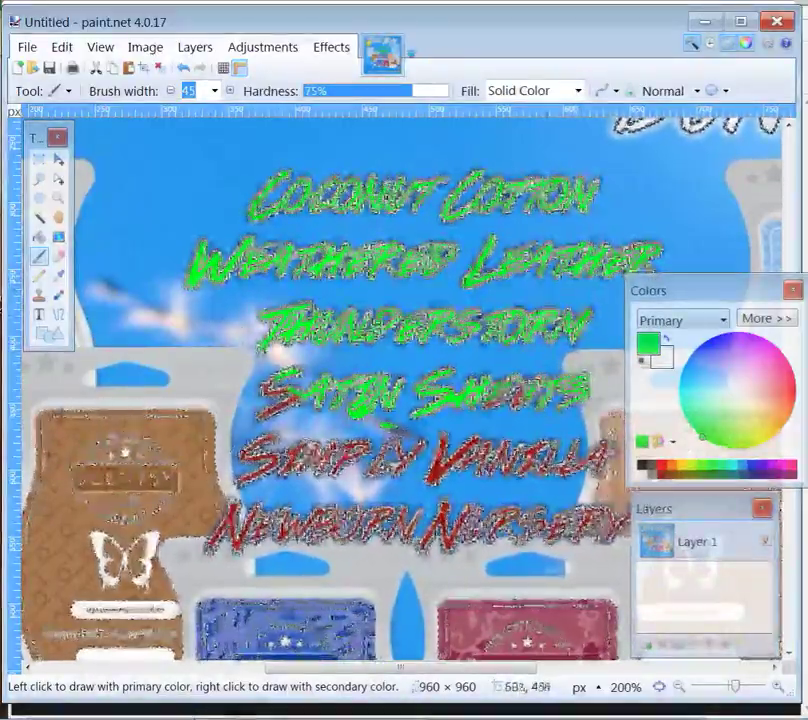
mouse_move(525, 411)
left_mouse_down()
mouse_move(390, 418)
mouse_move(296, 441)
mouse_move(278, 421)
mouse_move(266, 436)
mouse_move(298, 453)
mouse_move(478, 442)
left_mouse_up()
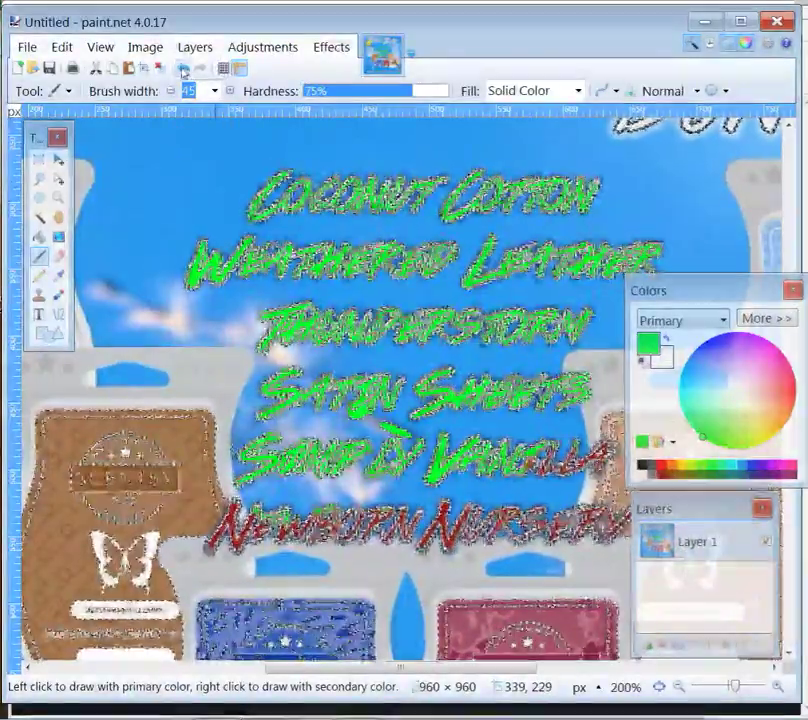
key("ctrl+z")
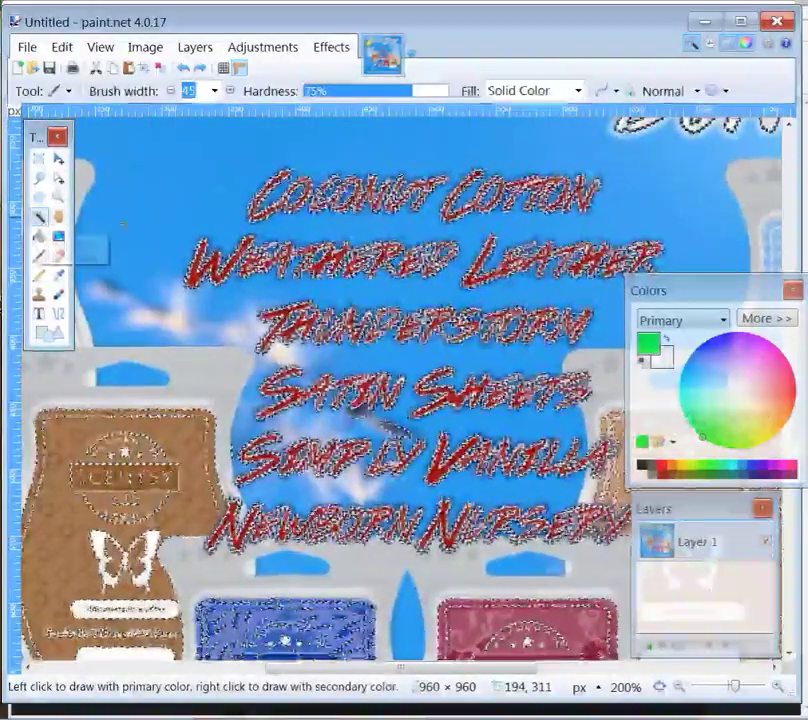
Step: Reselect the red lettering from Satin Sheets with the Magic Wand and set the tolerance to 51%
left_click(39, 217)
left_click(438, 90)
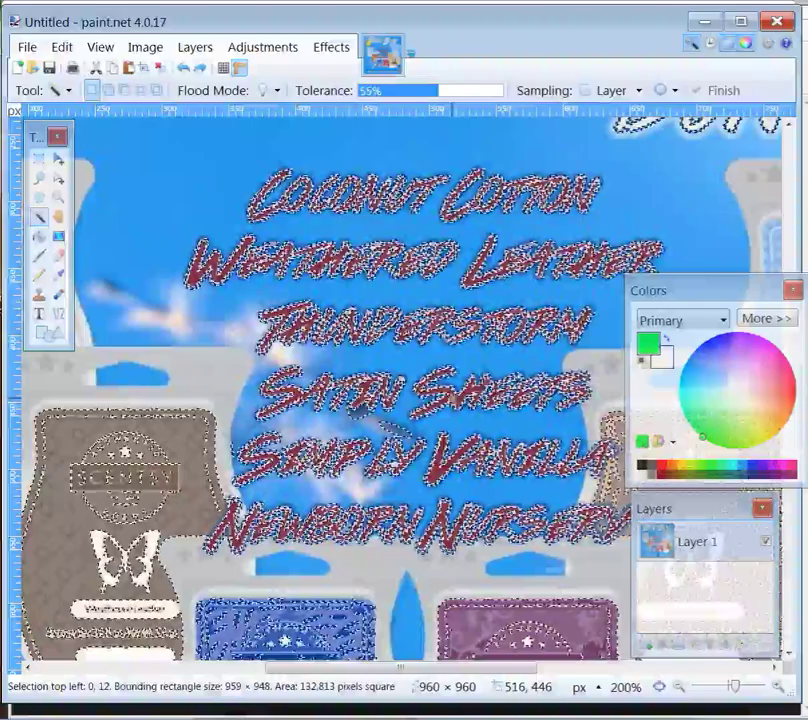
left_click(466, 412)
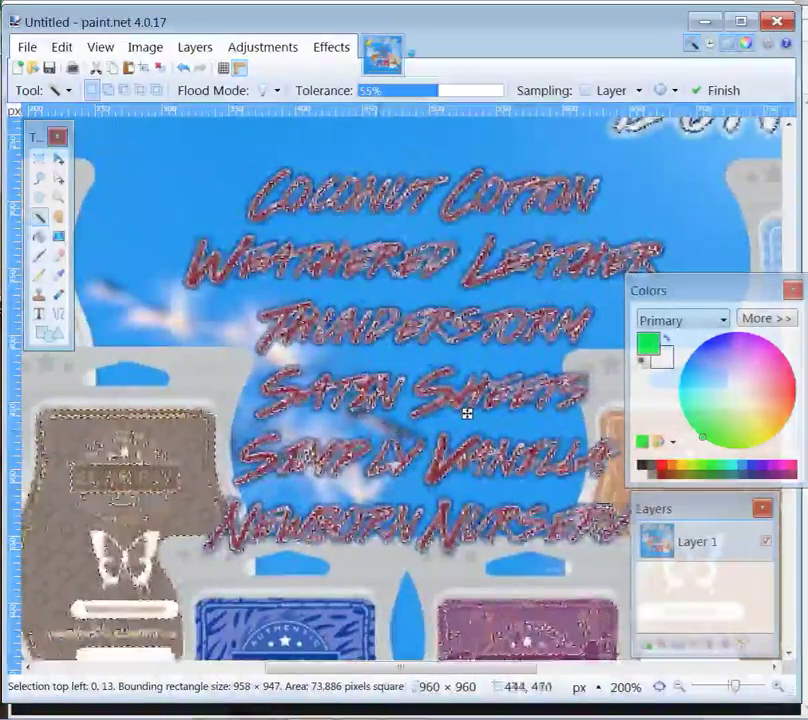
left_click_drag(438, 90, 432, 90)
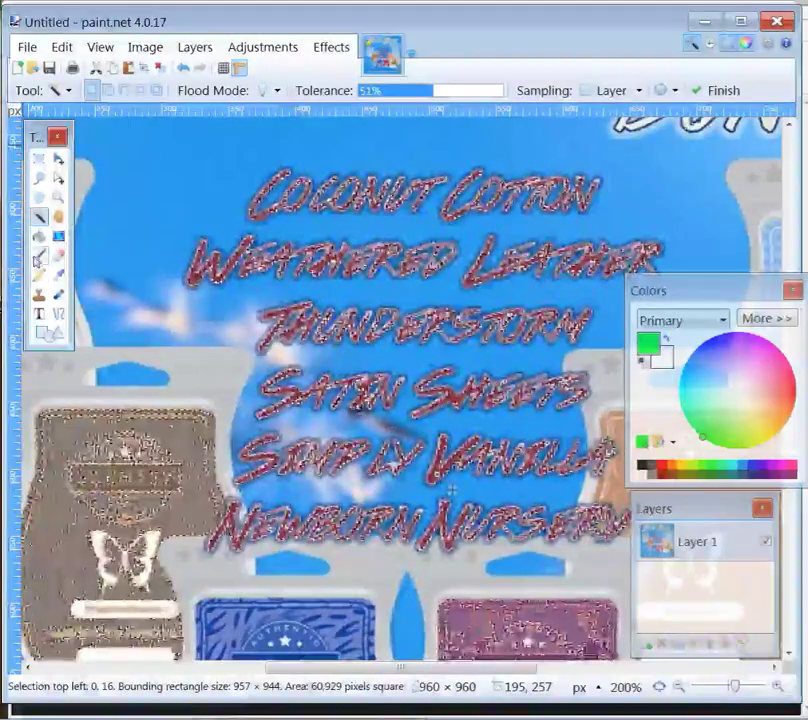
Step: Paint over all six selected scent names in green with the 45-wide Paintbrush, from Coconut Cotton down to Newborn Nursery
left_click(39, 257)
left_click_drag(258, 205, 285, 184)
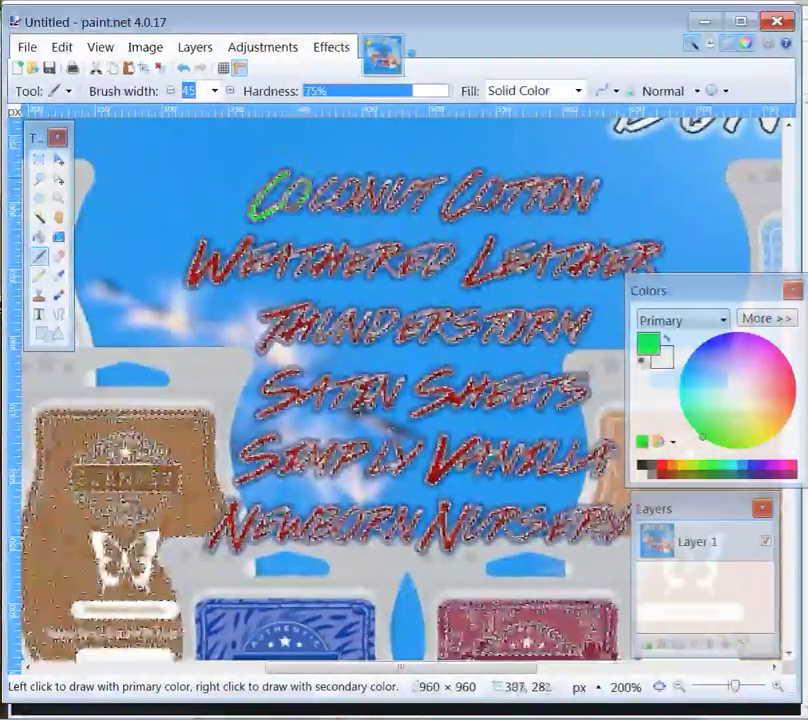
left_click_drag(364, 190, 600, 195)
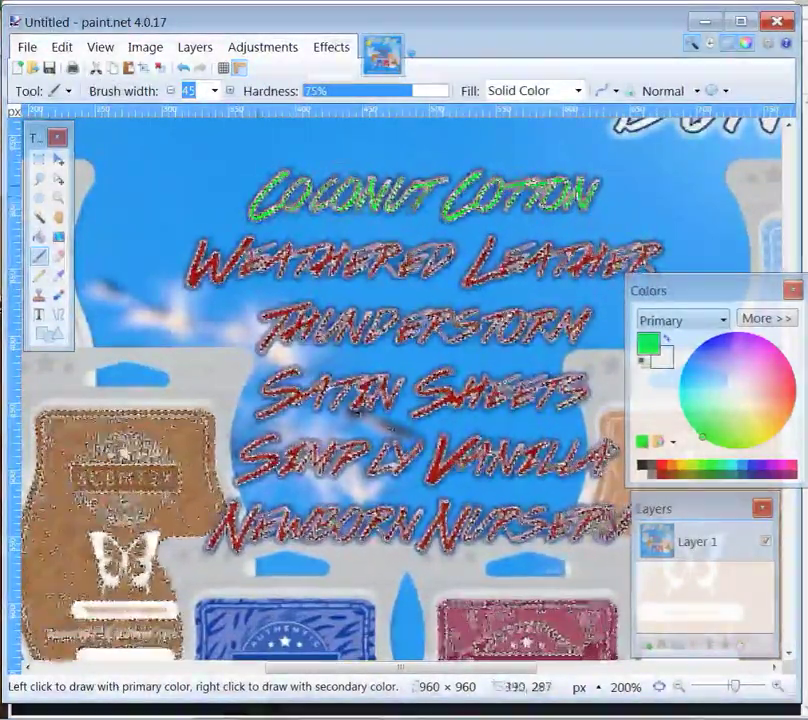
mouse_move(203, 262)
left_mouse_down()
mouse_move(295, 234)
mouse_move(391, 253)
mouse_move(655, 262)
left_mouse_up()
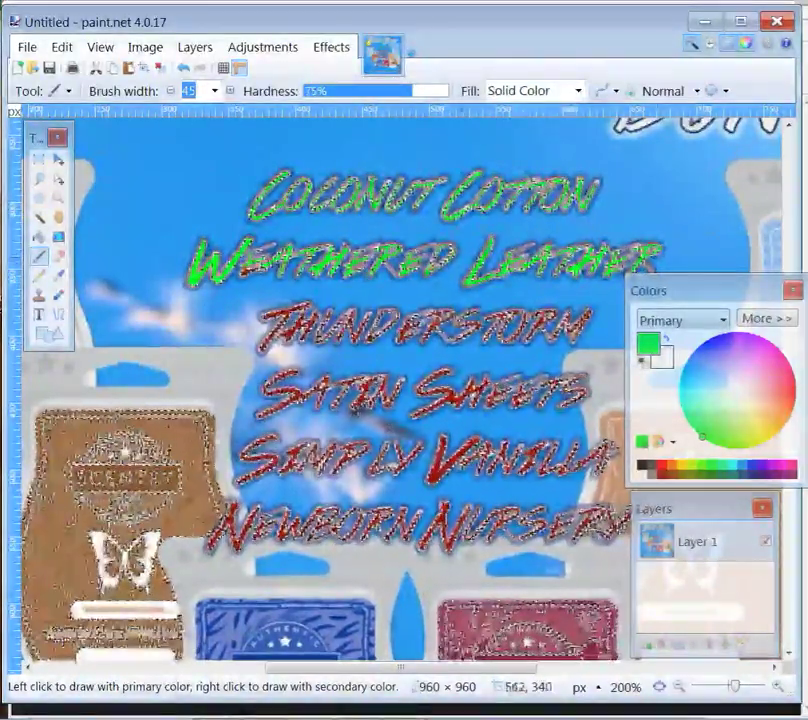
left_click_drag(281, 305, 281, 349)
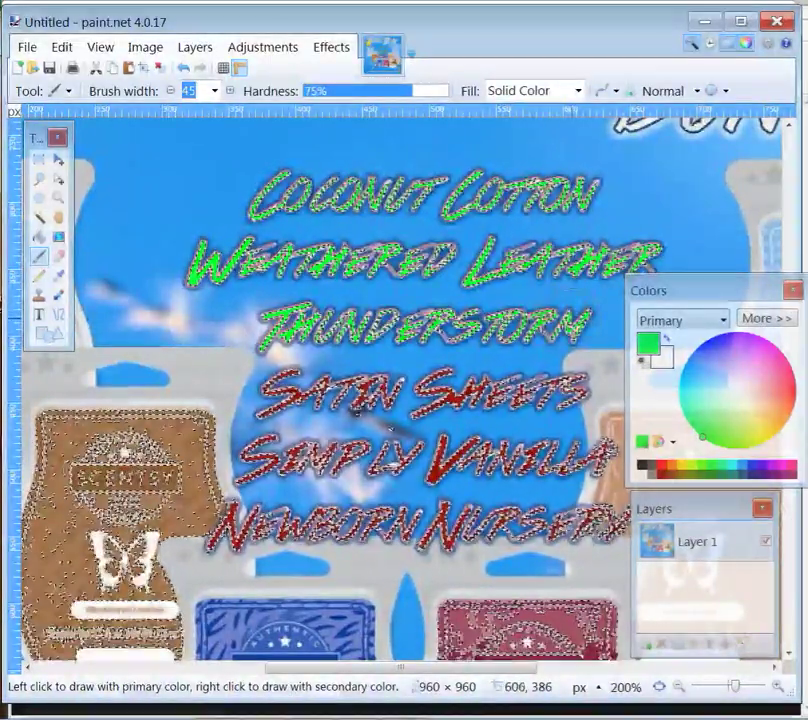
mouse_move(575, 405)
left_mouse_down()
mouse_move(546, 390)
mouse_move(552, 386)
mouse_move(528, 396)
left_mouse_up()
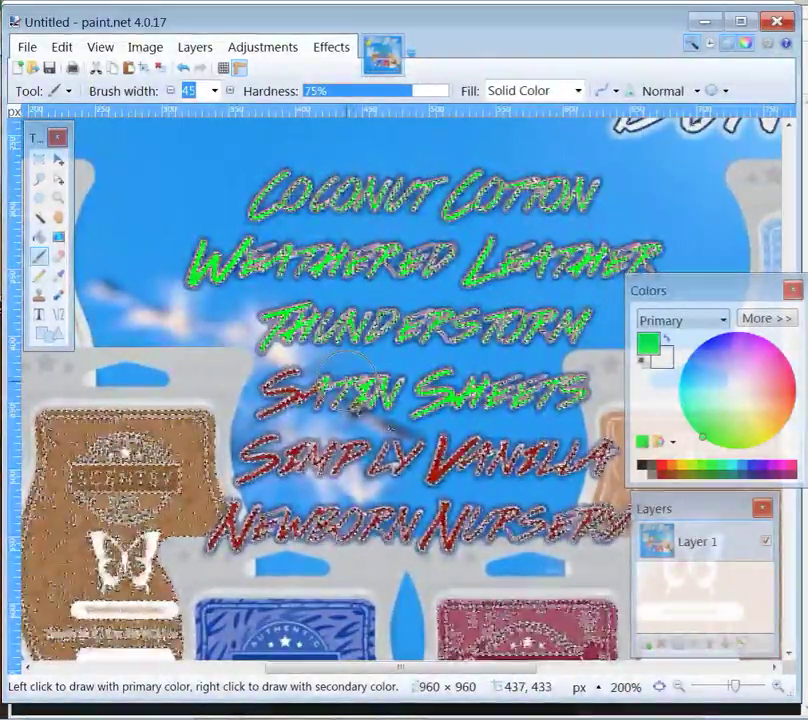
left_click_drag(338, 398, 282, 392)
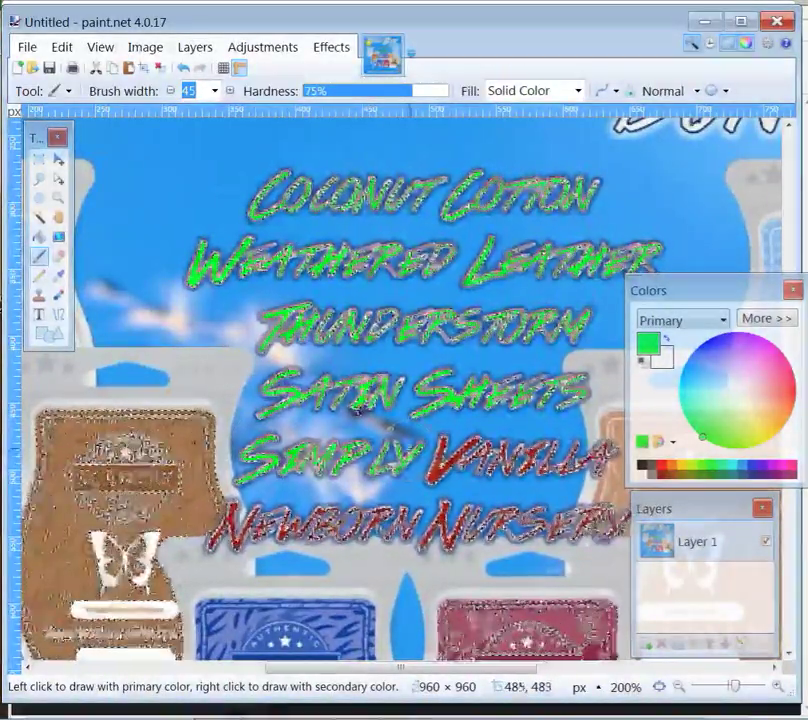
left_click_drag(426, 442, 420, 462)
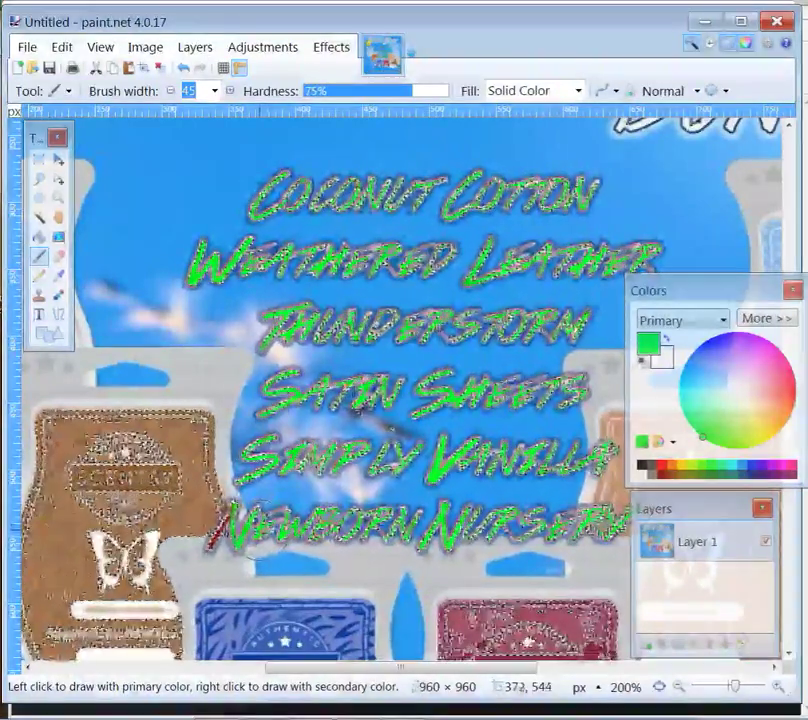
Step: Reduce the Paintbrush width to 10 and further to 5
left_click(214, 90)
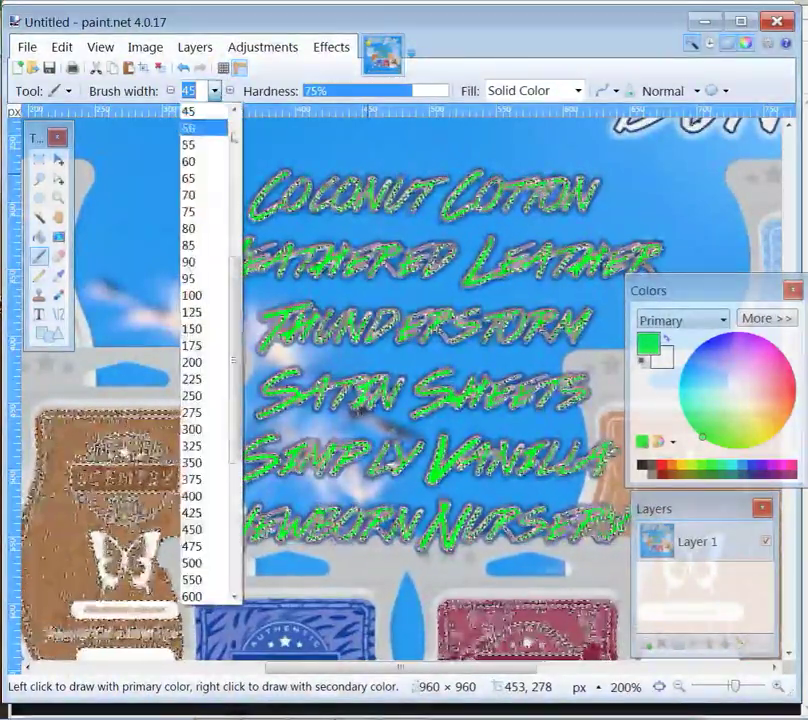
scroll(233, 135, "up", 7)
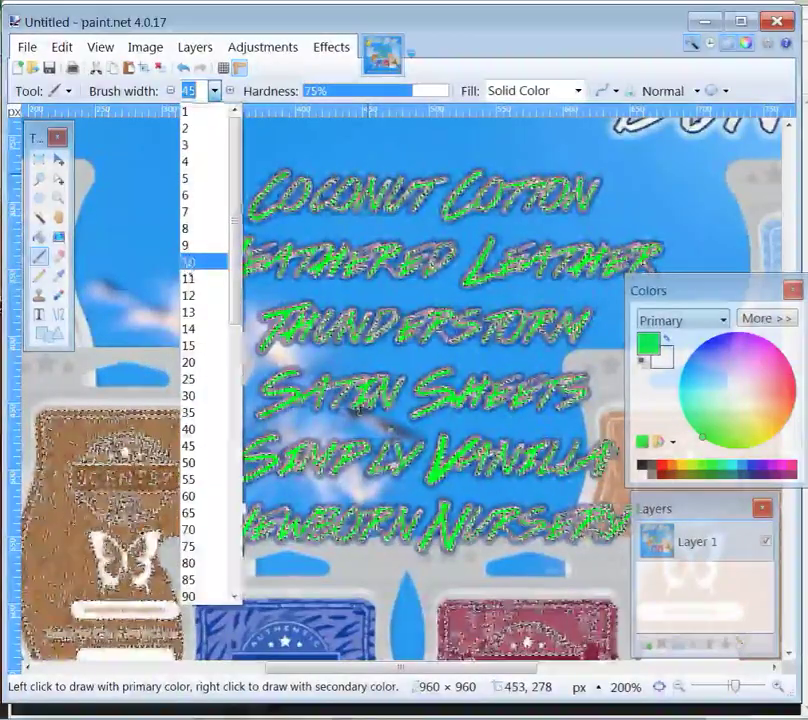
left_click(188, 262)
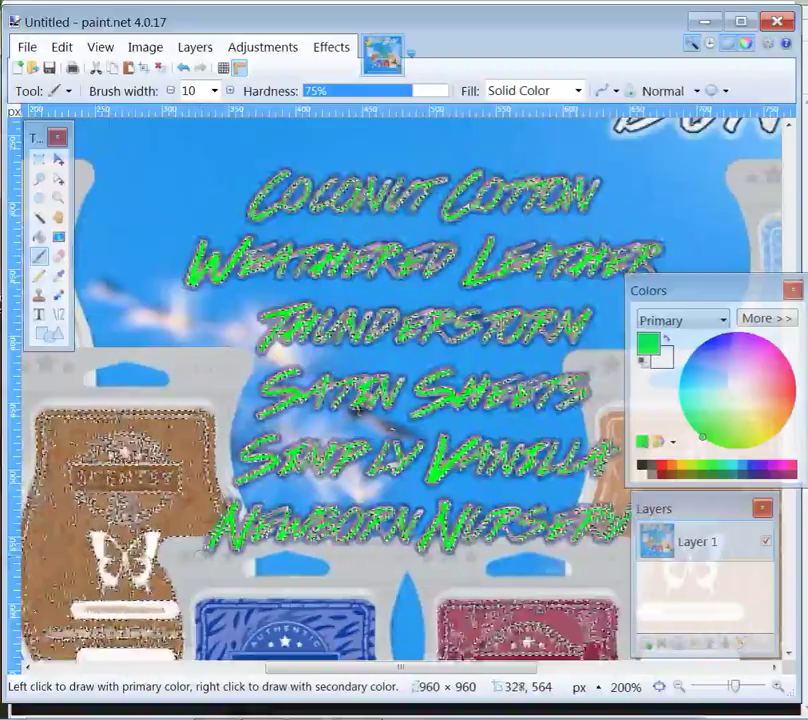
left_click(214, 92)
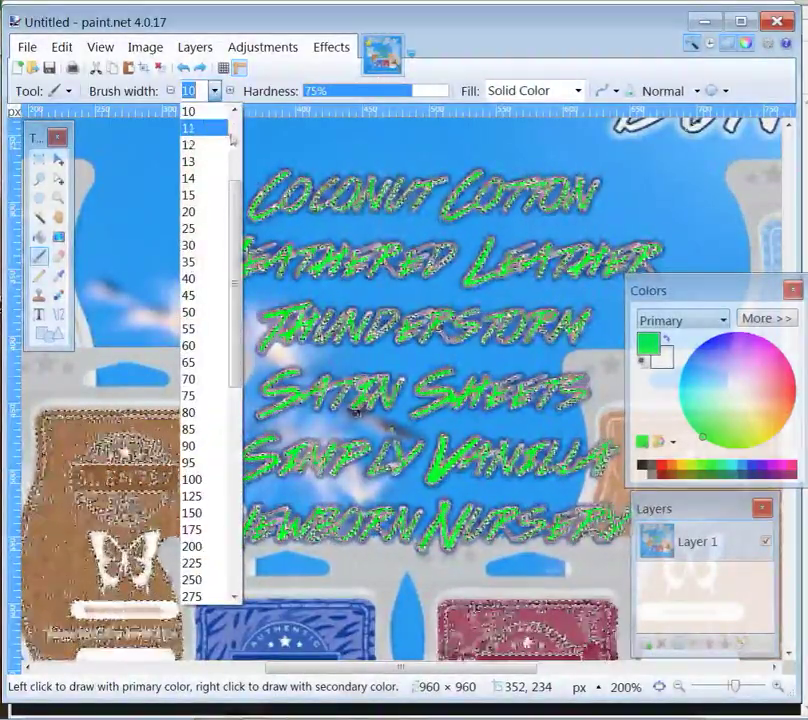
scroll(200, 160, "up", 3)
left_click(190, 178)
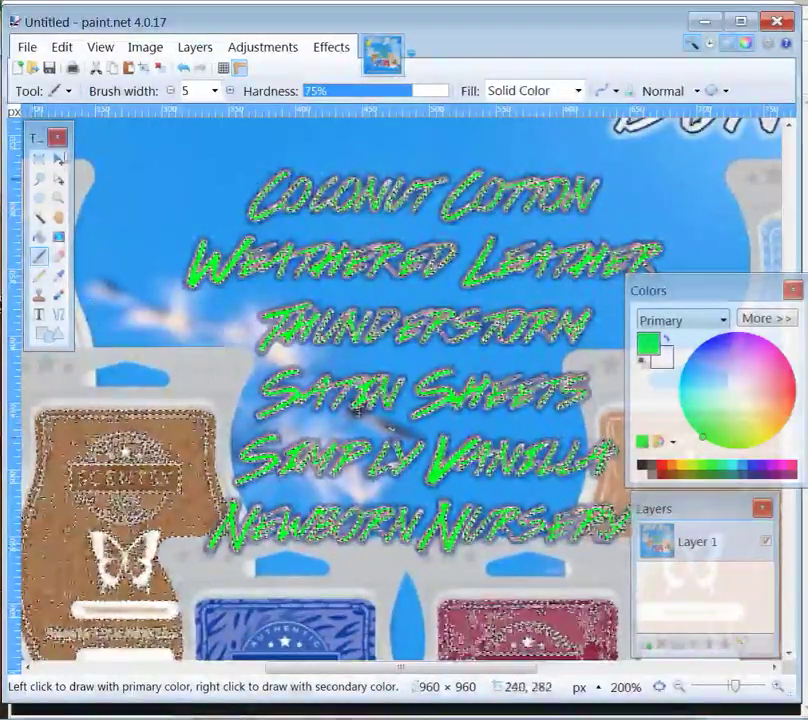
Step: Draw a rectangular selection about 690 × 696 pixels from above the scent names to the image's lower-right corner
left_click(38, 158)
scroll(400, 390, "down", 10)
scroll(400, 390, "up", 15)
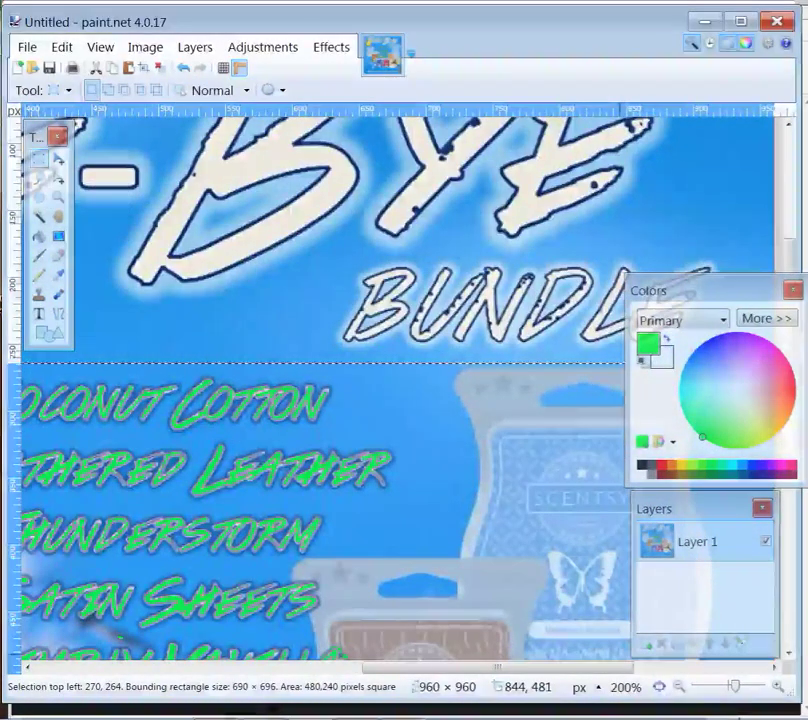
Step: Clear the rectangular selection around the scent names and the lower part of the image
left_click(679, 688)
left_click(679, 688)
left_click(681, 689)
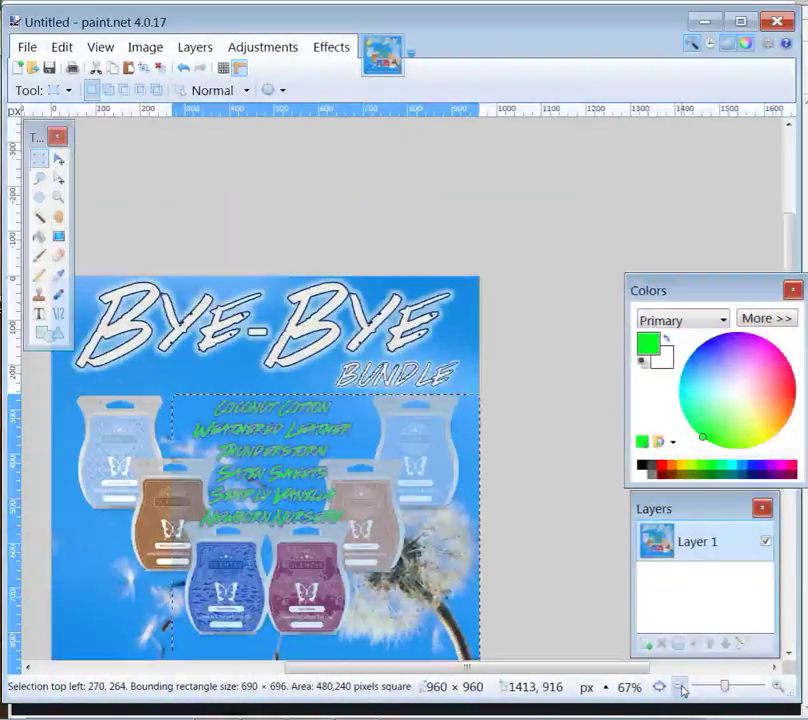
left_click(445, 427)
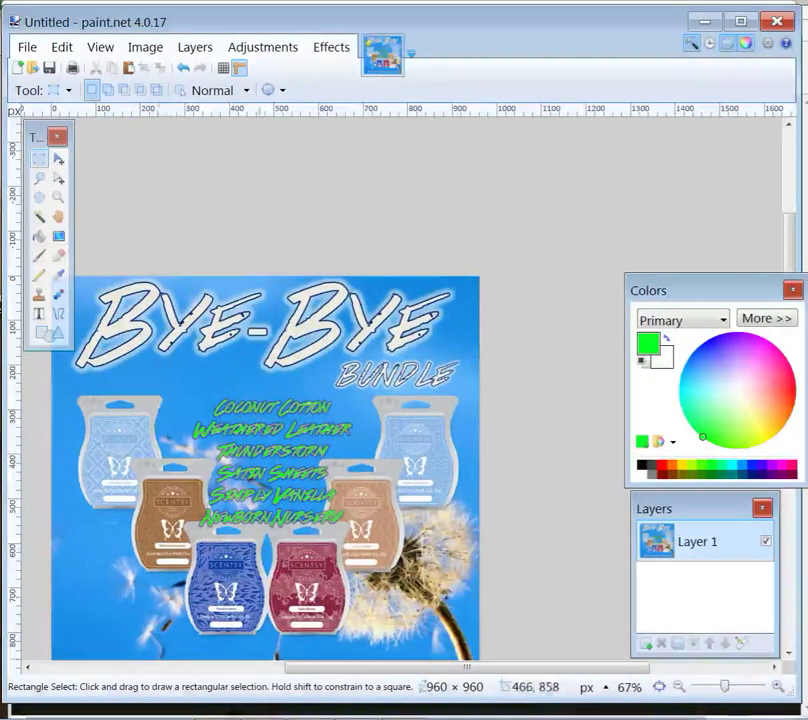
Step: Select the full-width Bye-Bye Bundle title area, about 960 × 257 pixels from the image's upper edge, and delete it
left_click(777, 687)
left_click(777, 687)
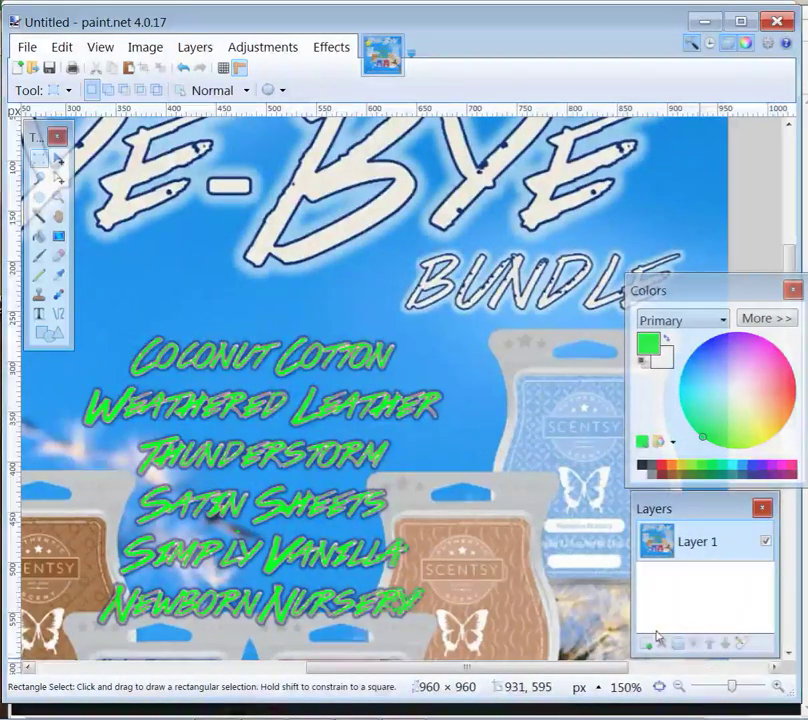
mouse_move(733, 687)
left_mouse_down()
mouse_move(716, 686)
mouse_move(729, 687)
left_mouse_up()
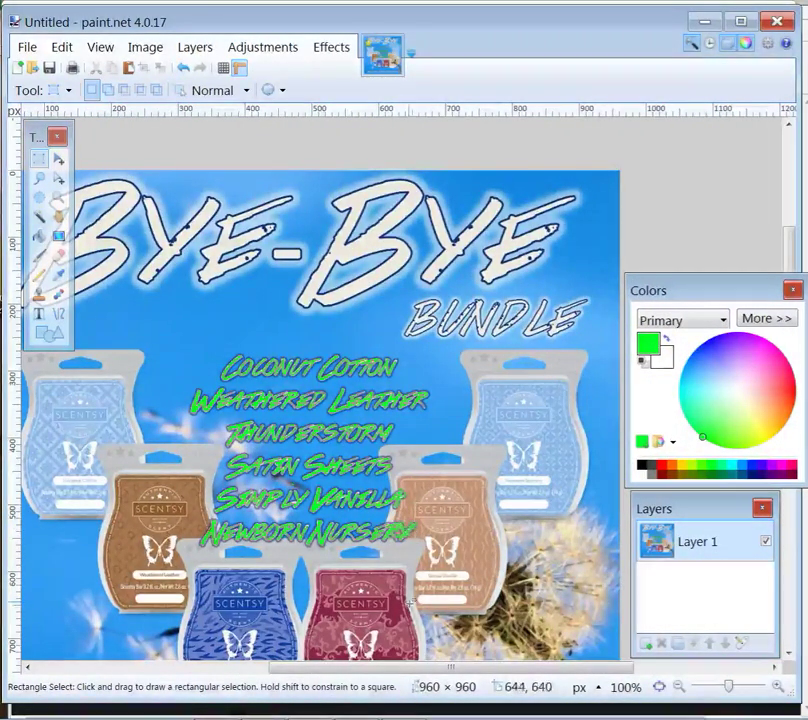
left_click_drag(426, 671, 373, 667)
left_click_drag(725, 292, 99, 480)
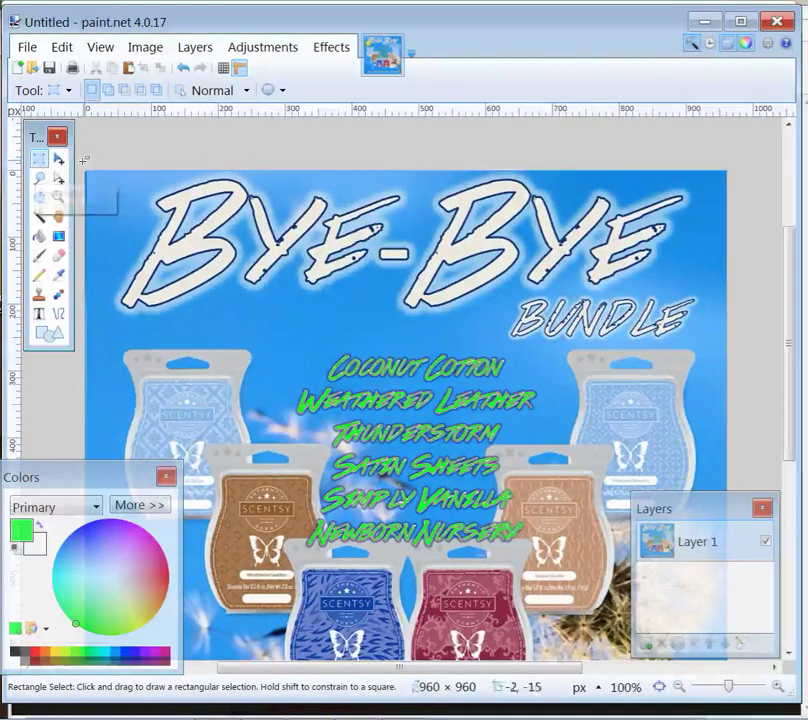
left_click_drag(84, 170, 738, 341)
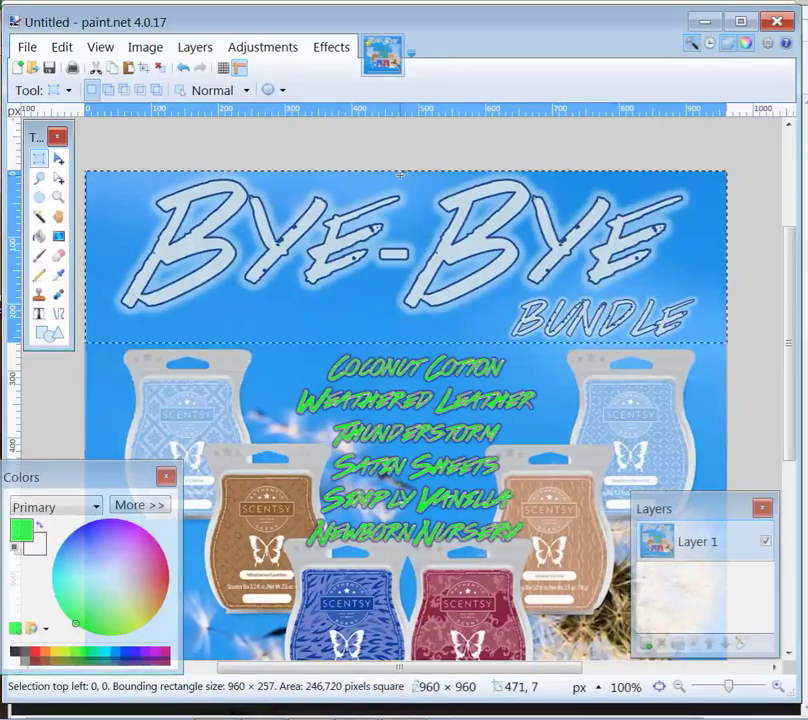
key("Delete")
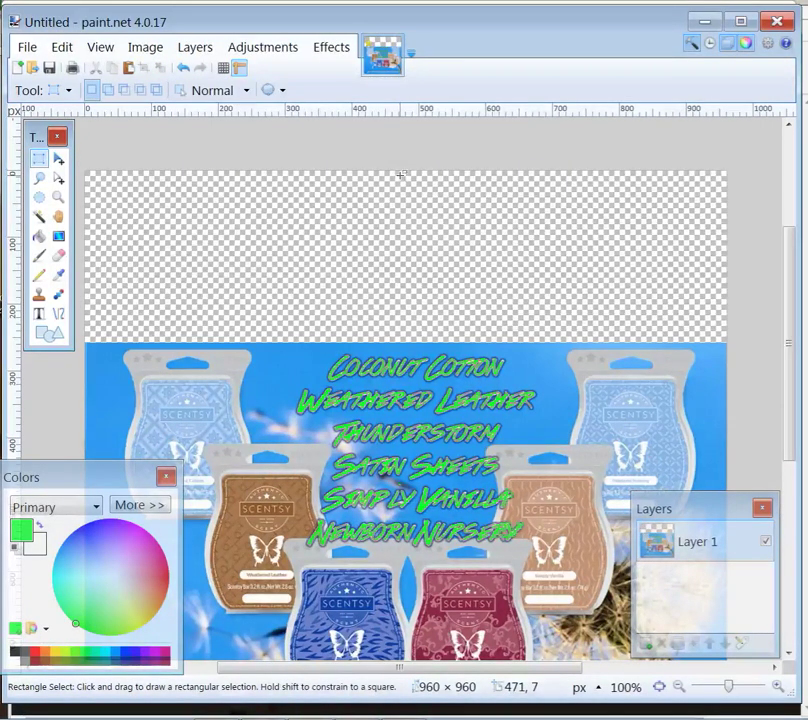
Step: Sample the blue from the image background and fill the erased title area with it using the Paint Bucket
left_click(58, 280)
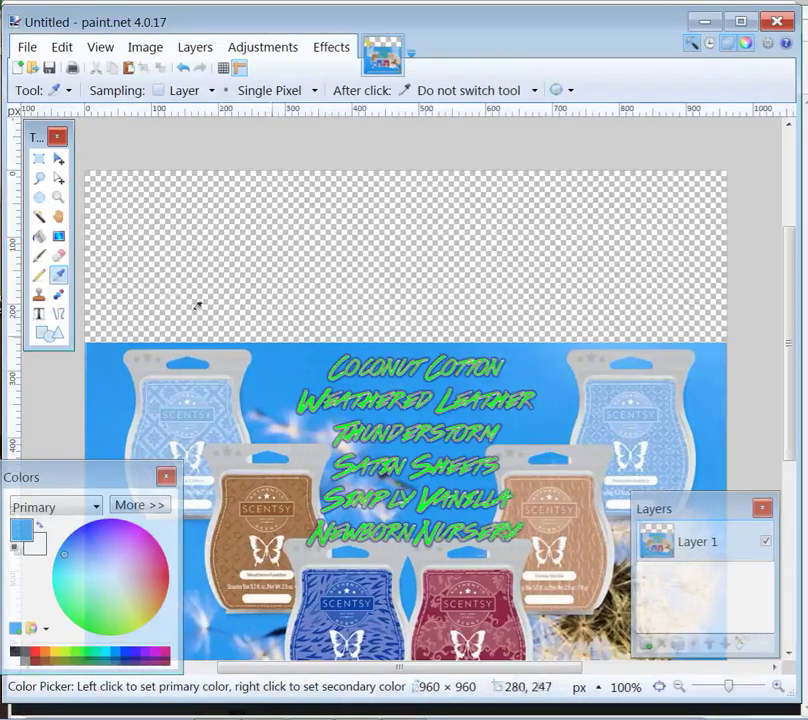
left_click(38, 236)
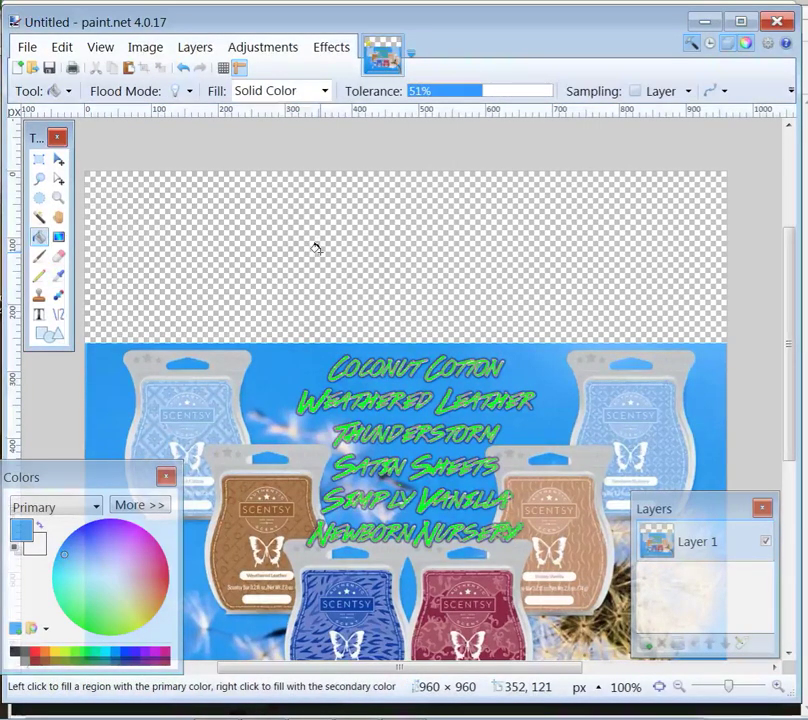
left_click(321, 253)
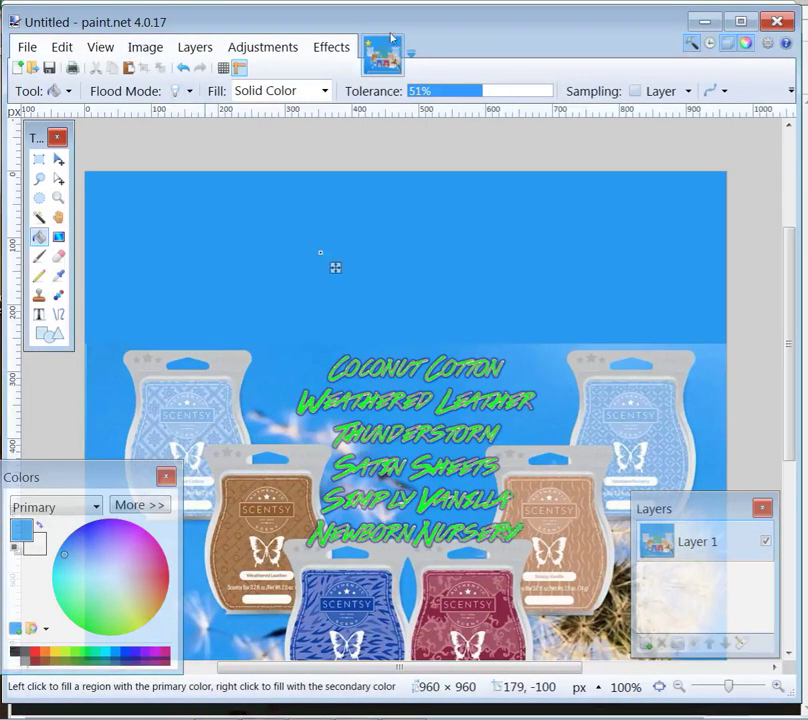
Step: Select a full-width strip about 960 × 12 pixels along the fill's lower seam and stretch it upward over the blank title area
left_click(38, 159)
left_click_drag(84, 338, 727, 345)
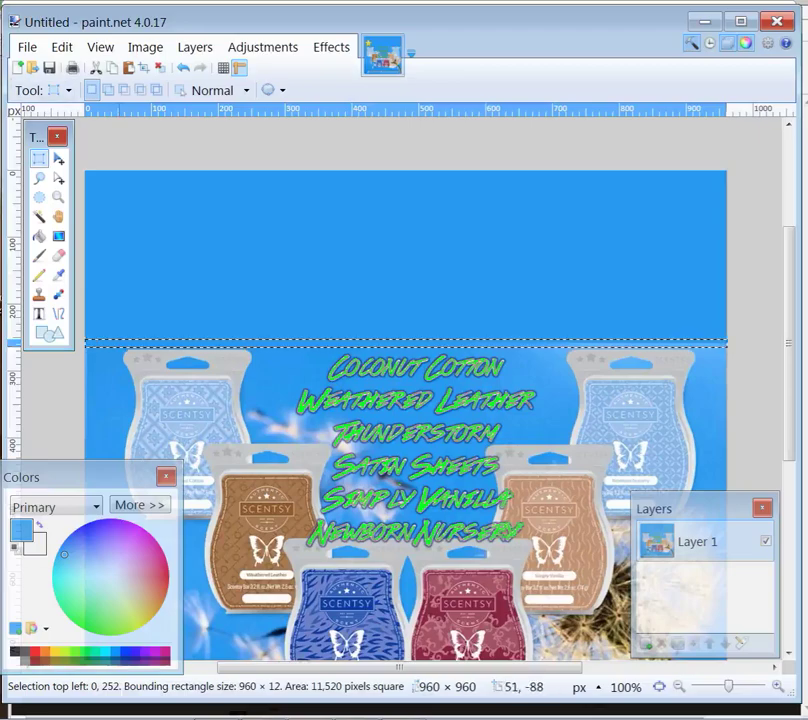
left_click(58, 164)
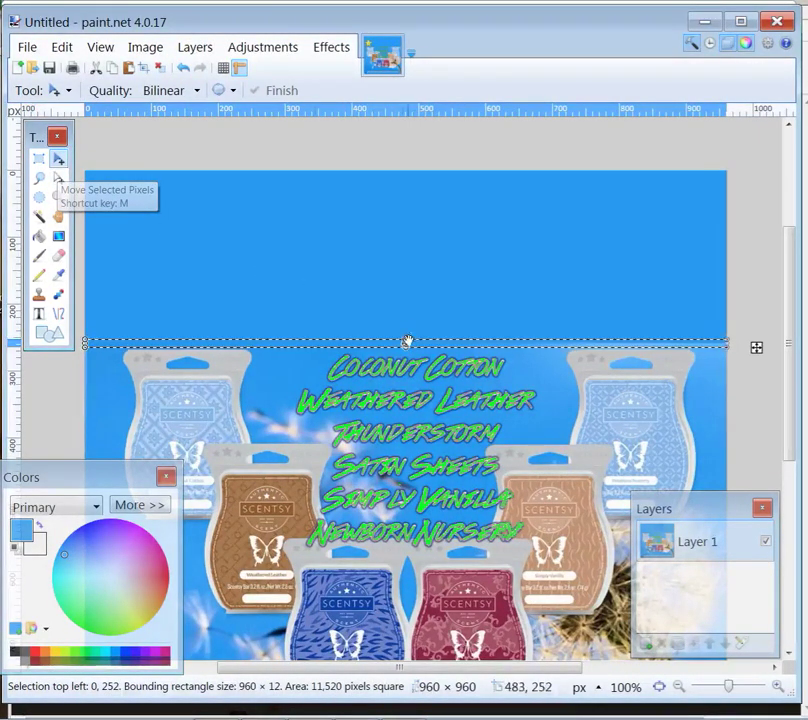
left_click_drag(405, 341, 410, 21)
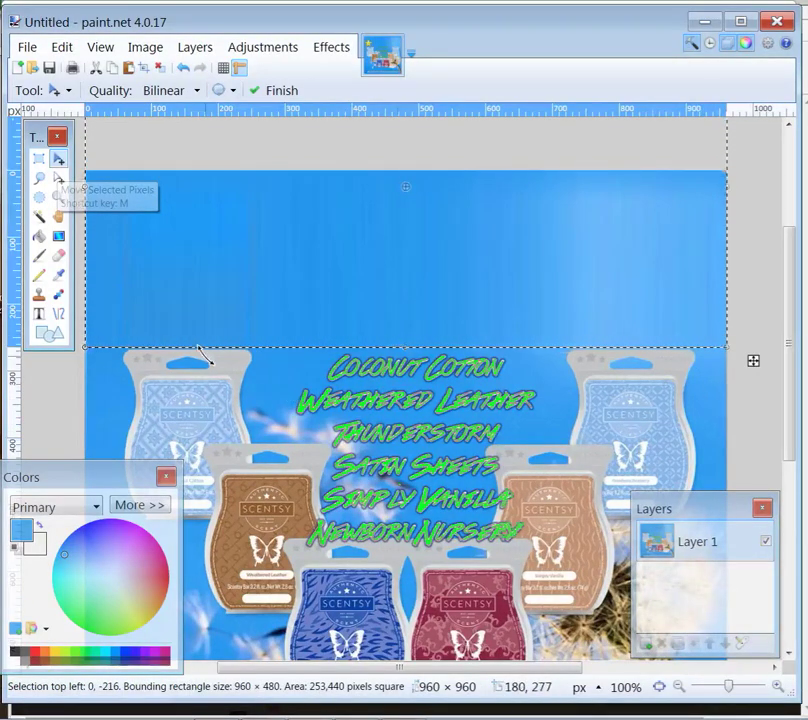
Step: Select the blue sky background with the Magic Wand and set the tolerance to 41%
left_click(38, 158)
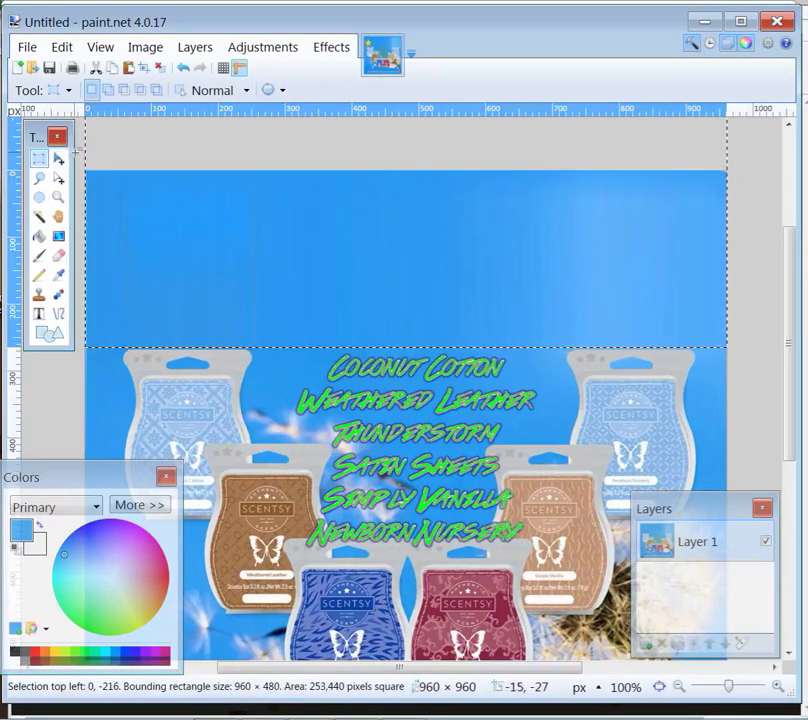
left_click_drag(78, 153, 793, 470)
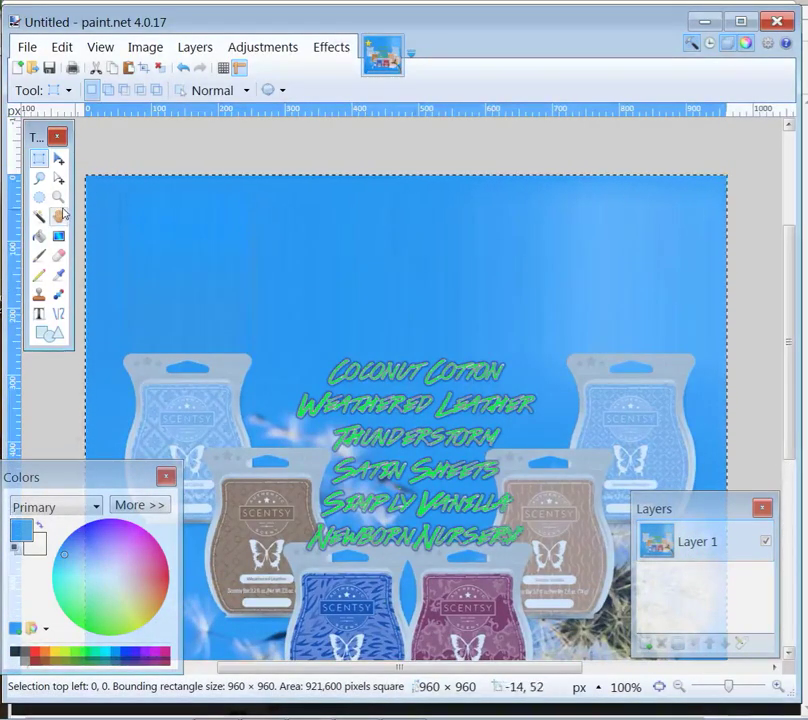
left_click(39, 218)
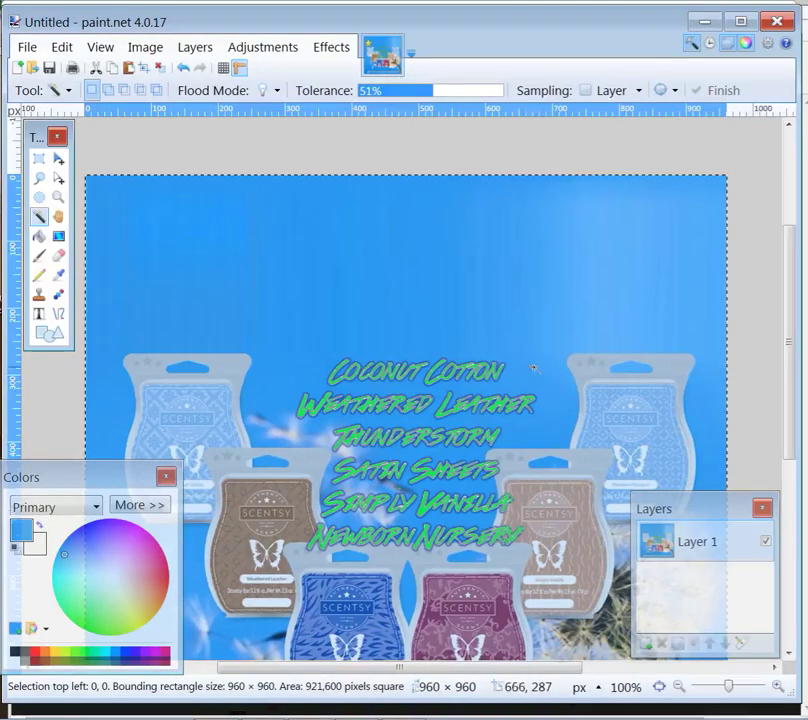
left_click(532, 305)
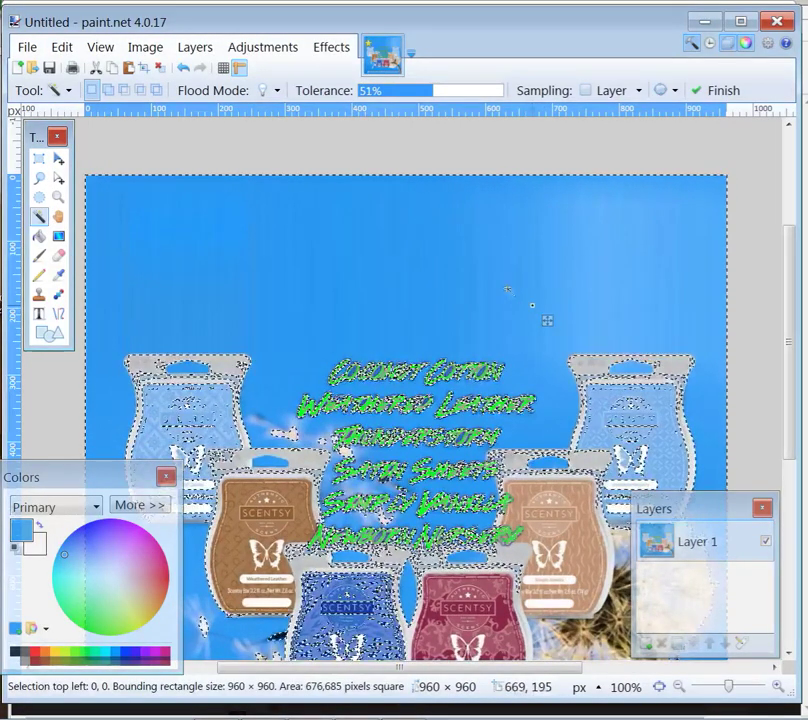
left_click(399, 90)
left_click(418, 310)
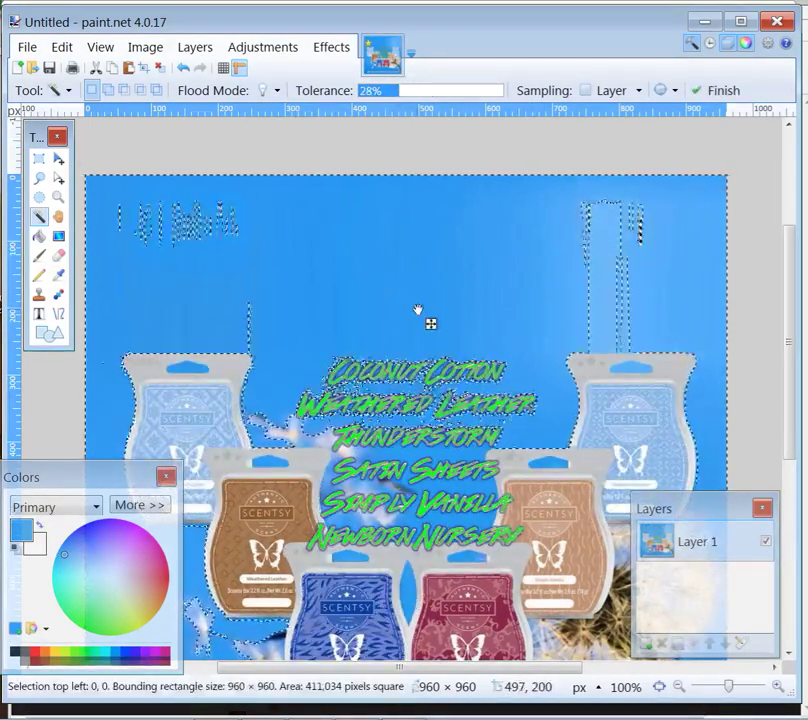
left_click(419, 91)
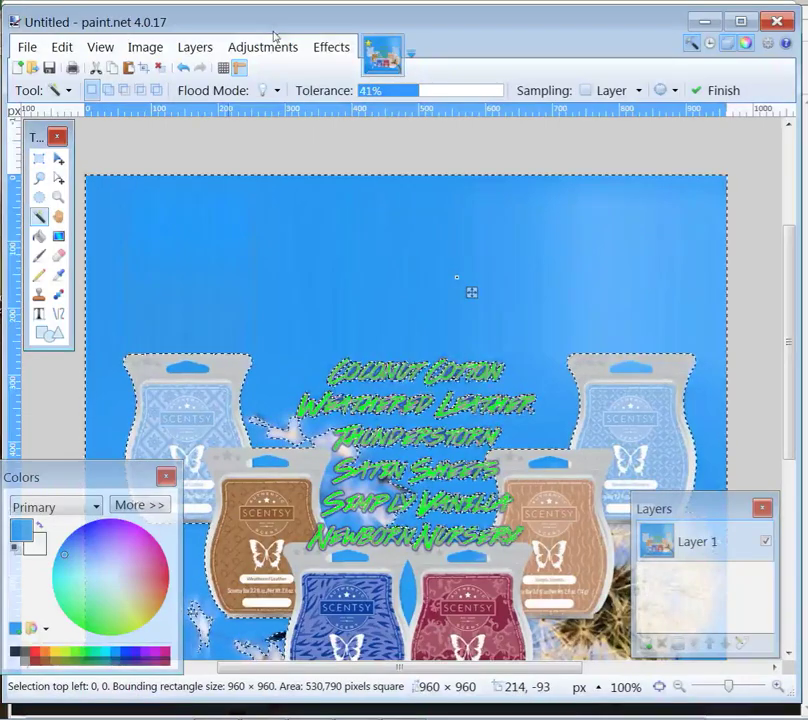
Step: Apply the Unfocus blur with radius 4 to the selected blue background and clear the selection
left_click(333, 48)
mouse_move(350, 93)
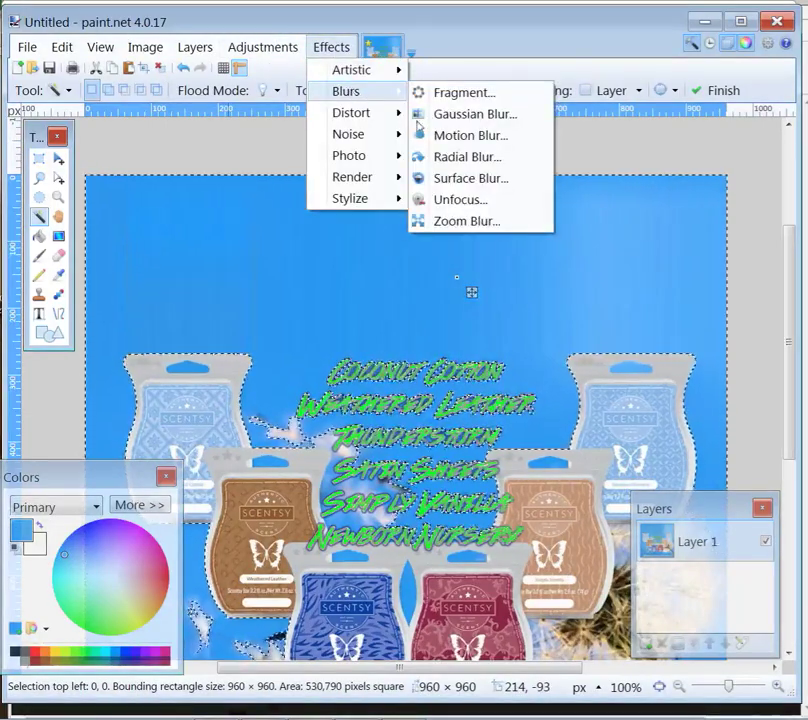
left_click(461, 200)
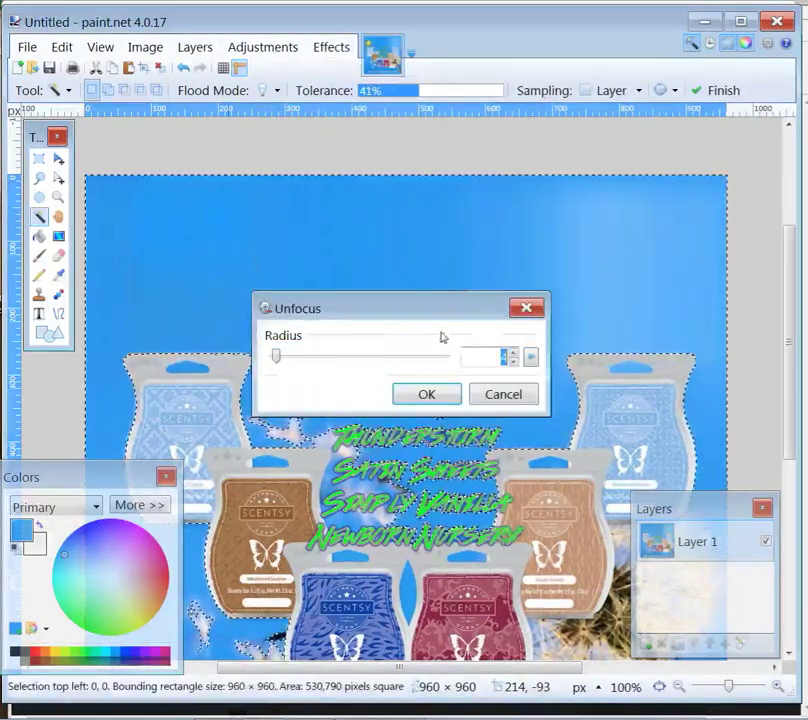
left_click_drag(437, 305, 700, 50)
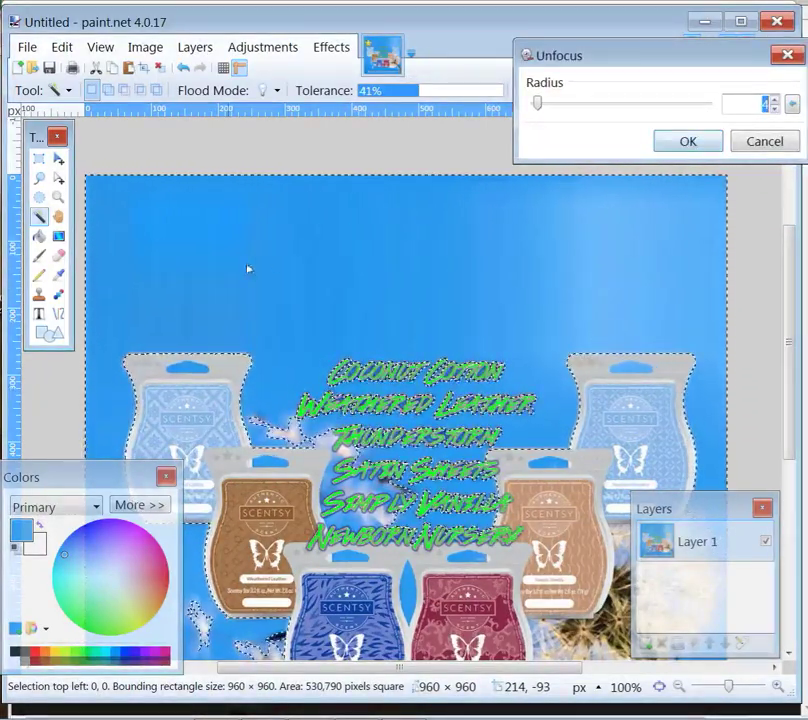
left_click(690, 145)
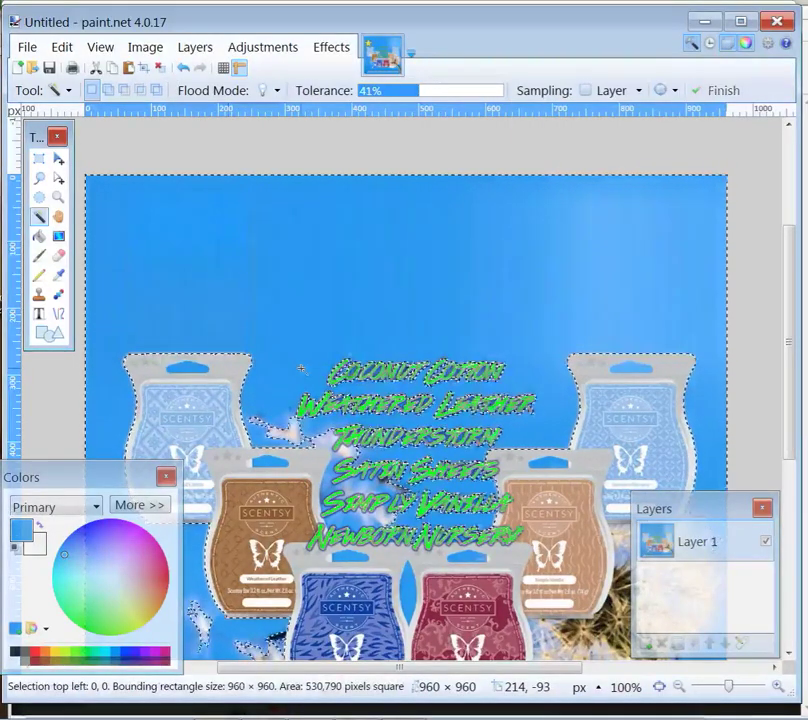
left_click(38, 160)
left_click_drag(77, 163, 800, 715)
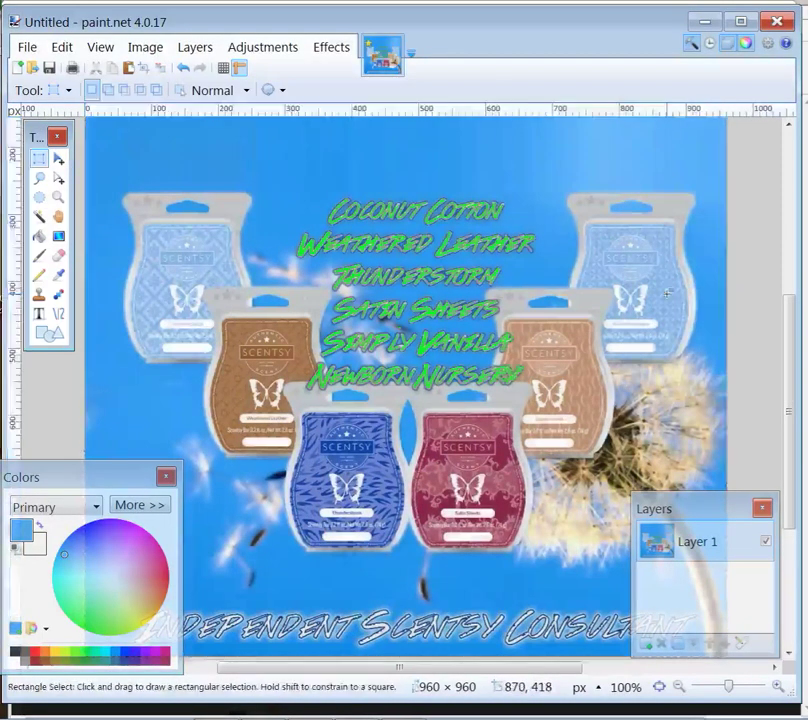
scroll(676, 300, "up", 3)
scroll(676, 300, "down", 2)
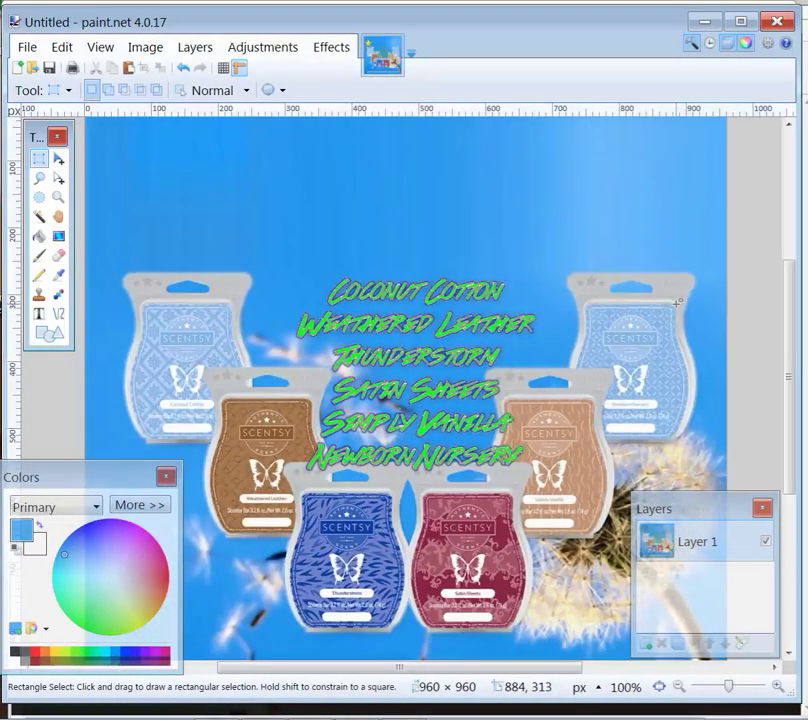
scroll(676, 301, "down", 2)
scroll(676, 301, "down", 2)
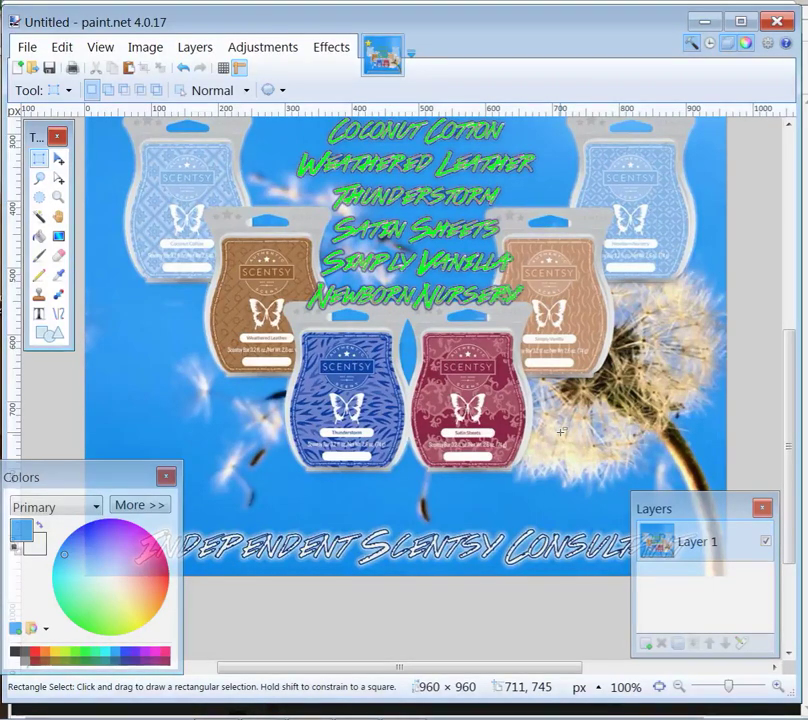
scroll(561, 432, "up", 5)
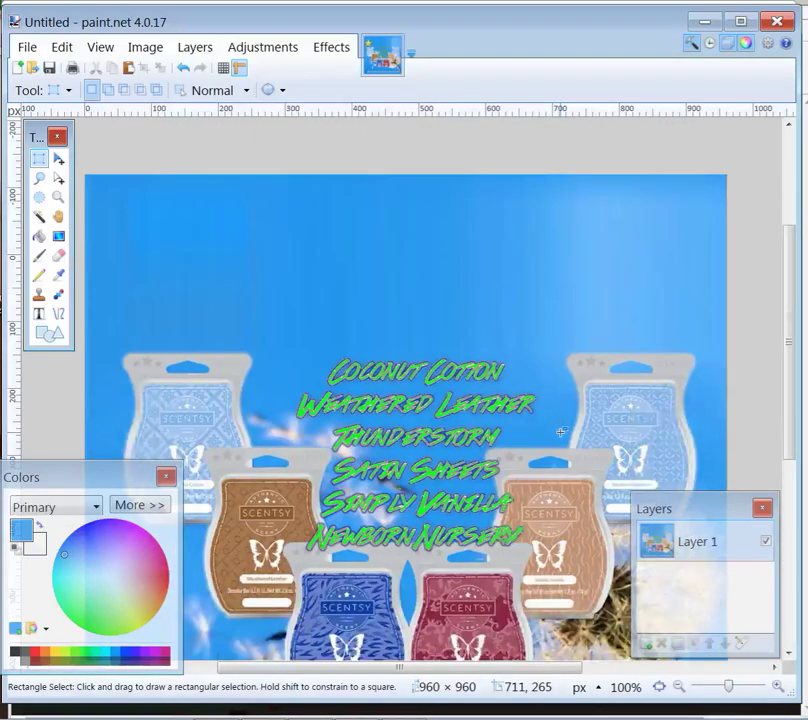
scroll(561, 432, "down", 8)
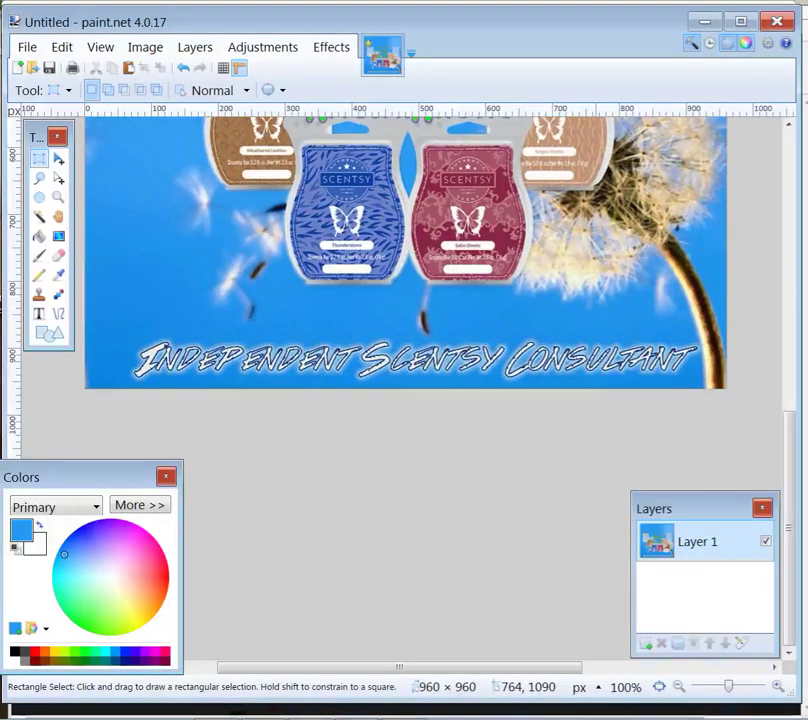